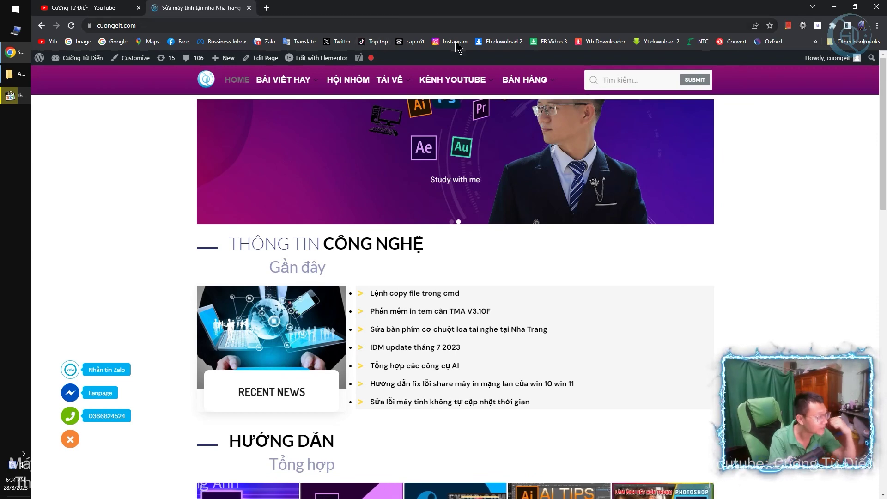
# Step: View the YouTube channel page and launch Adobe After Effects 2023
pyautogui.click(110, 8)
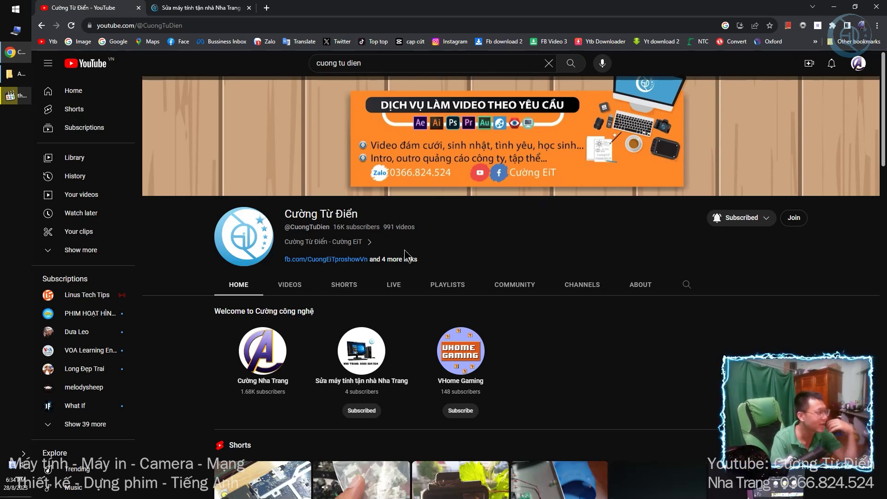
pyautogui.click(16, 9)
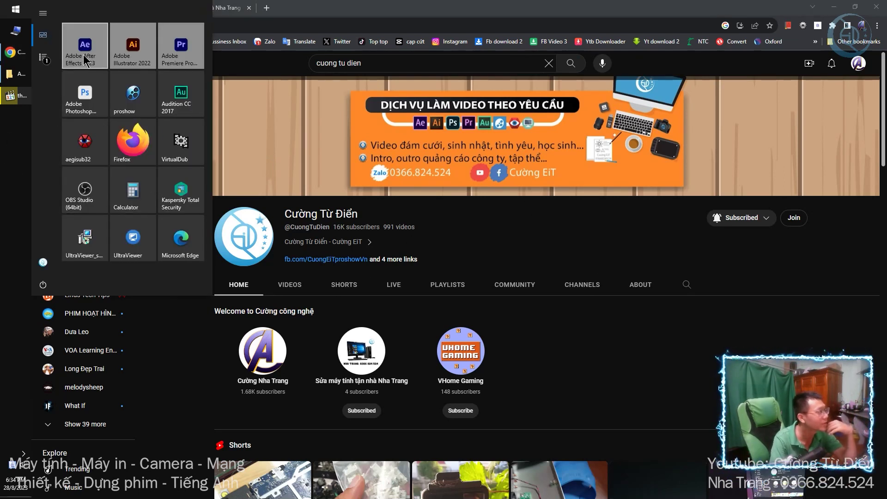
pyautogui.click(95, 64)
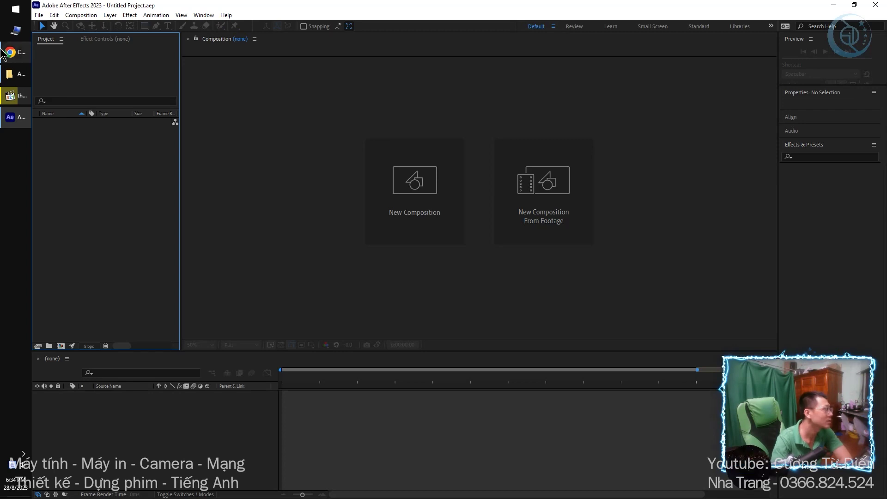
# Step: Open Earth Logo (converted).aep from the After Effects project folder and dismiss the Element error, missing-effect and missing-file messages
pyautogui.click(14, 73)
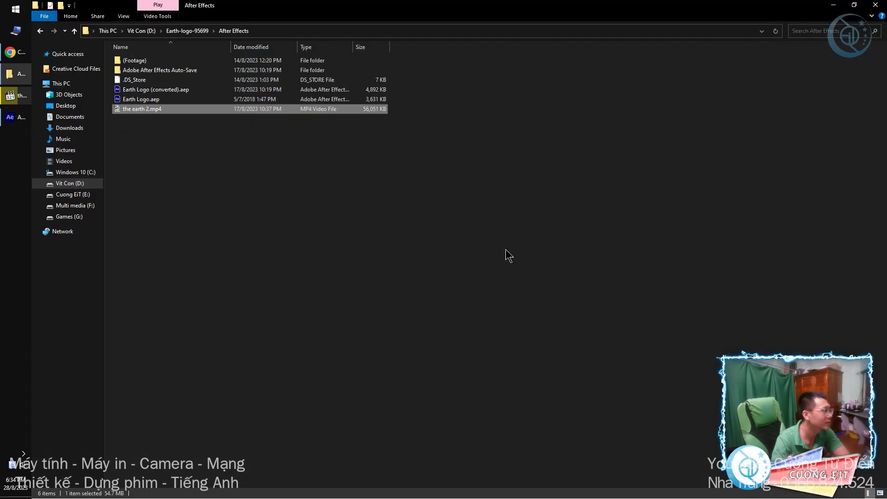
pyautogui.click(260, 184)
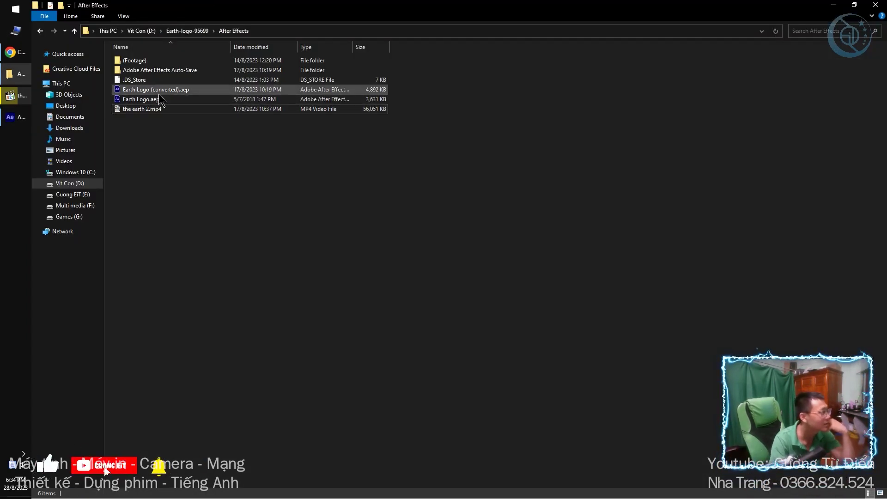
pyautogui.doubleClick(152, 89)
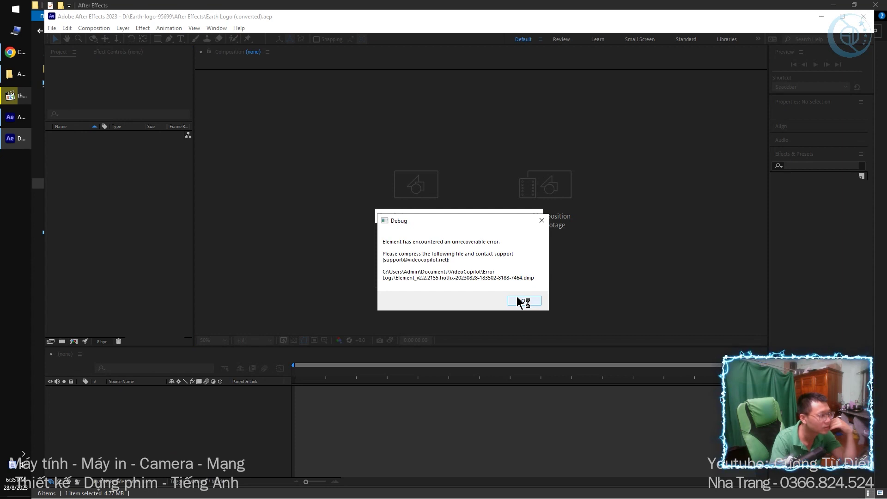
pyautogui.click(518, 302)
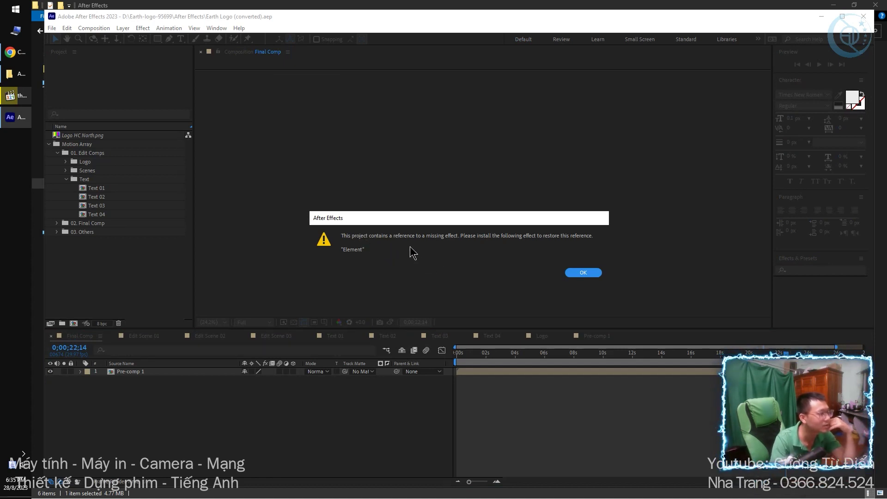
pyautogui.click(581, 274)
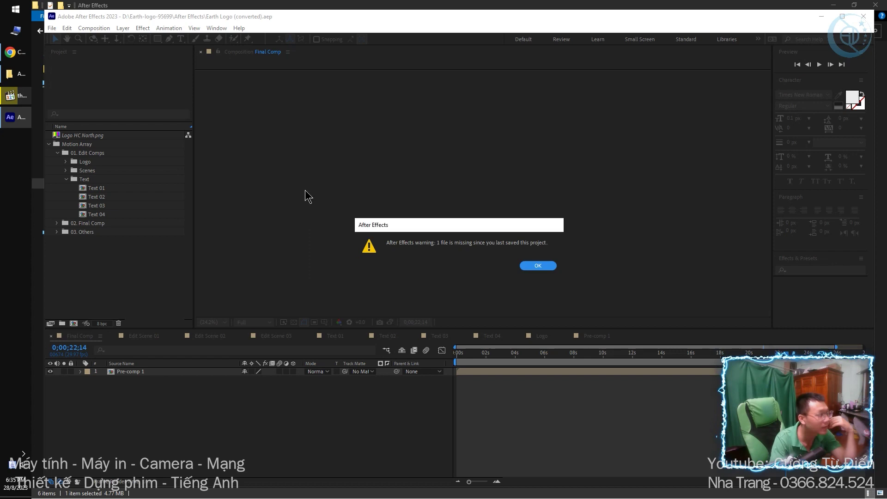
pyautogui.click(536, 267)
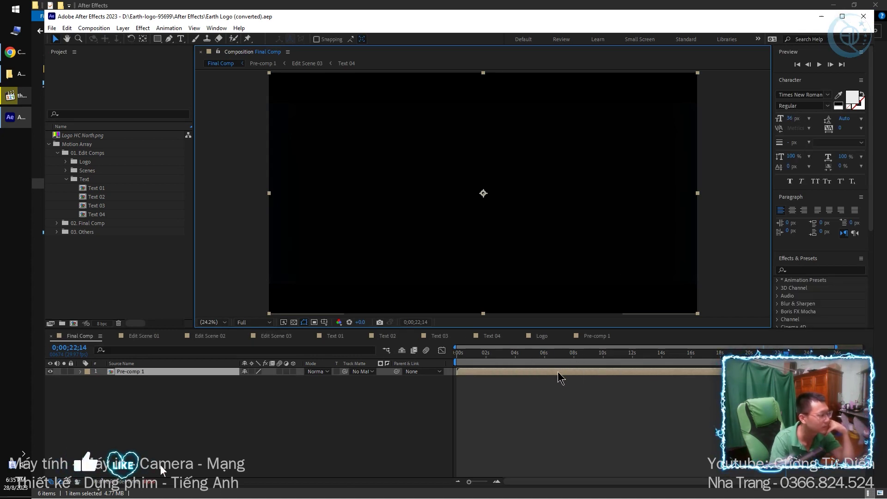
# Step: Check Final Comp at several moments along the timeline to see how the scenes render without the Element effect
pyautogui.click(598, 356)
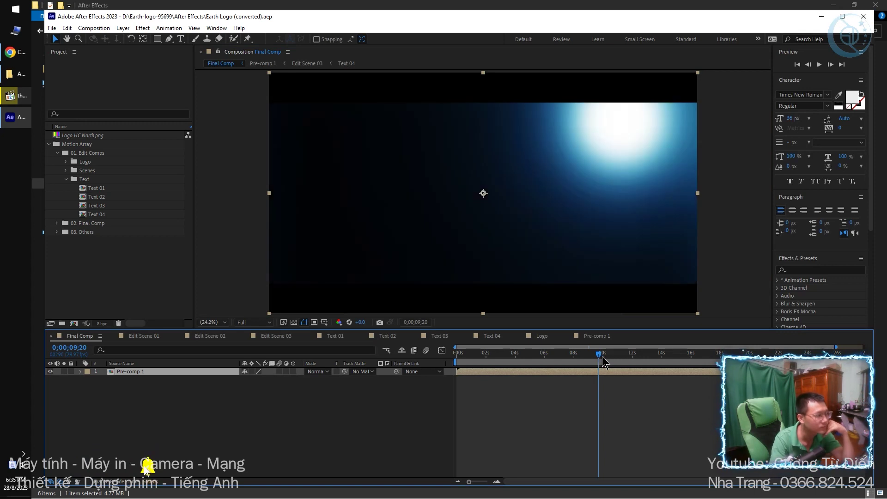
pyautogui.click(664, 357)
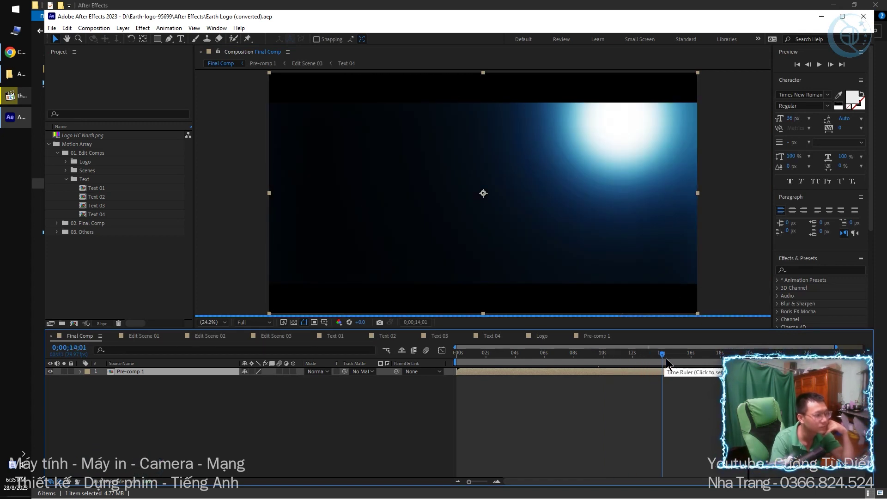
pyautogui.click(698, 356)
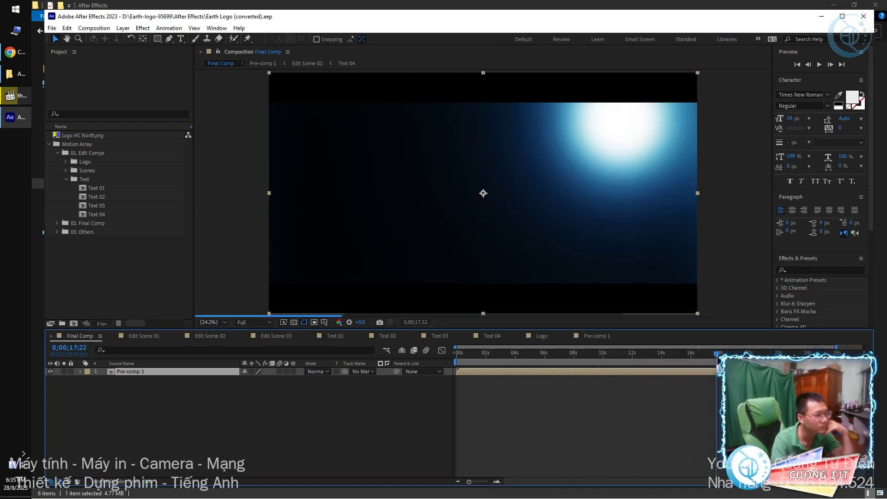
pyautogui.click(603, 357)
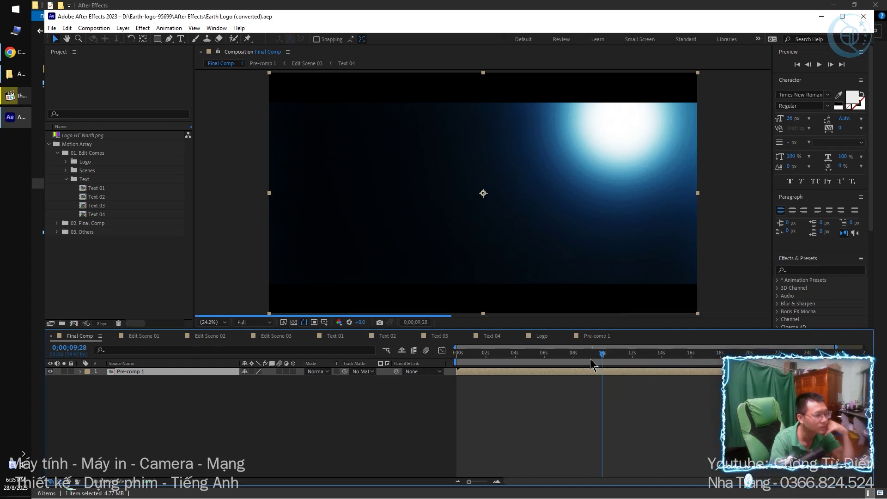
pyautogui.click(535, 356)
pyautogui.click(500, 356)
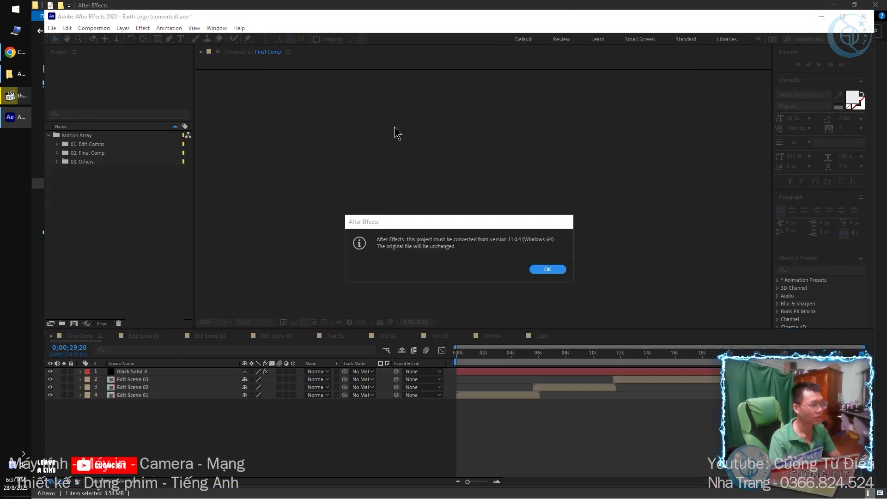
# Step: Accept the conversion of the original Earth Logo project and preview the opening seconds of Final Comp in the maximized window
pyautogui.click(546, 270)
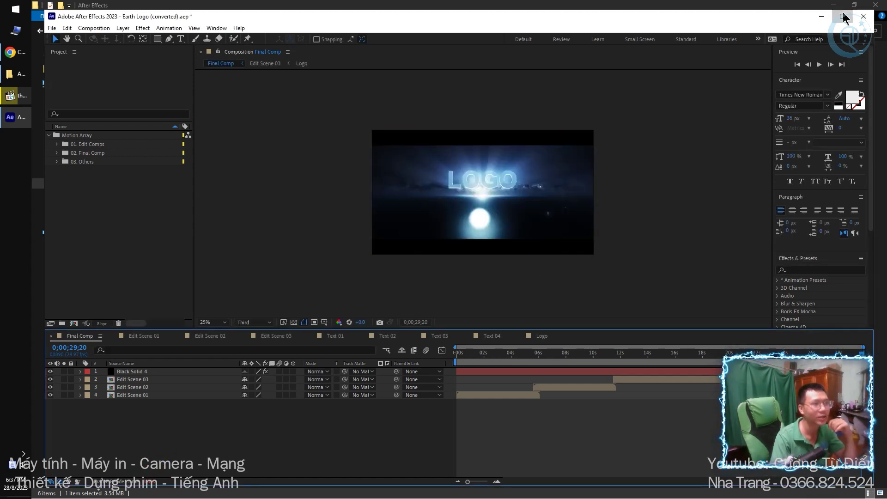
pyautogui.click(843, 17)
pyautogui.scroll(2, 471, 192)
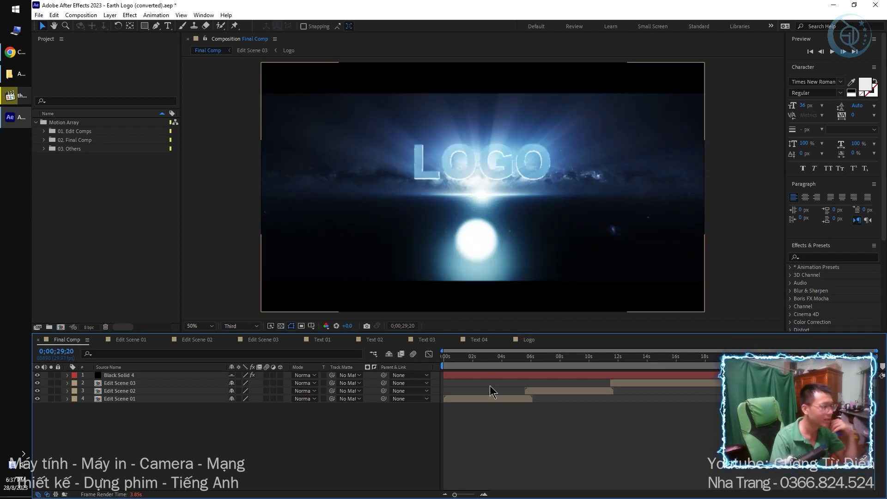
pyautogui.click(489, 363)
pyautogui.moveTo(489, 361); pyautogui.dragTo(462, 369)
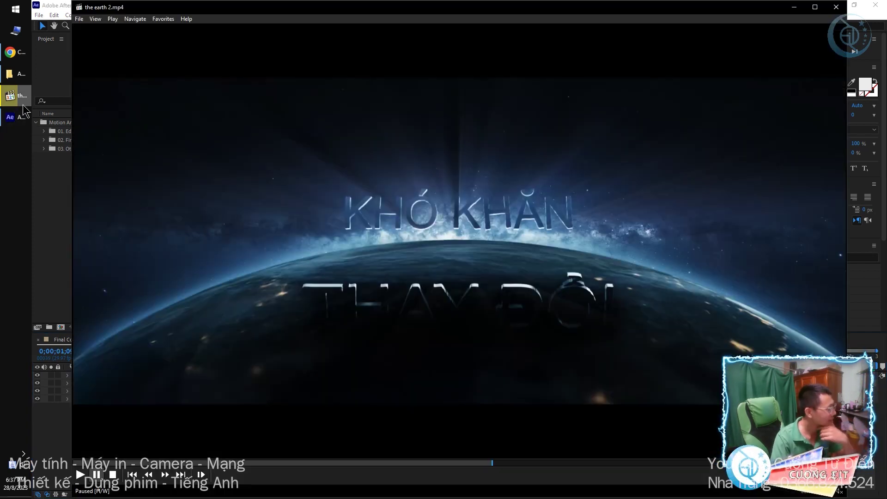
# Step: Switch to the media player and review the earth 2.mp4 video from the start through its titles, ending at 00:03
pyautogui.click(16, 96)
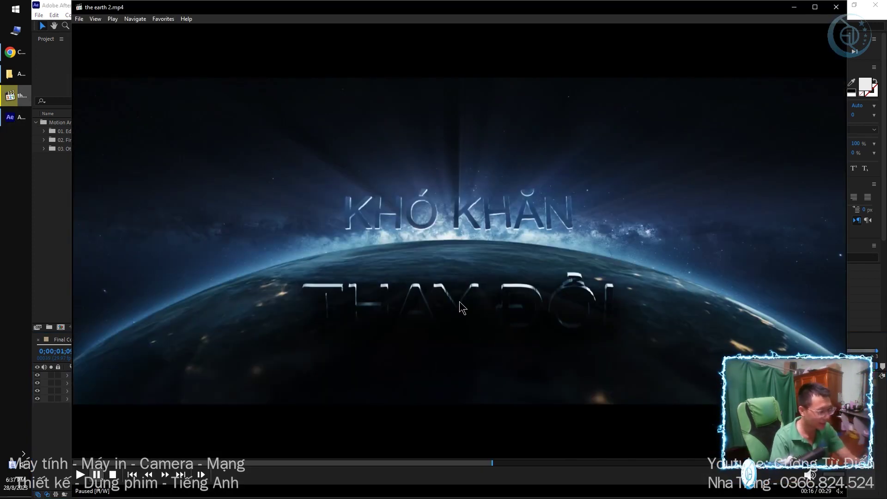
pyautogui.click(93, 462)
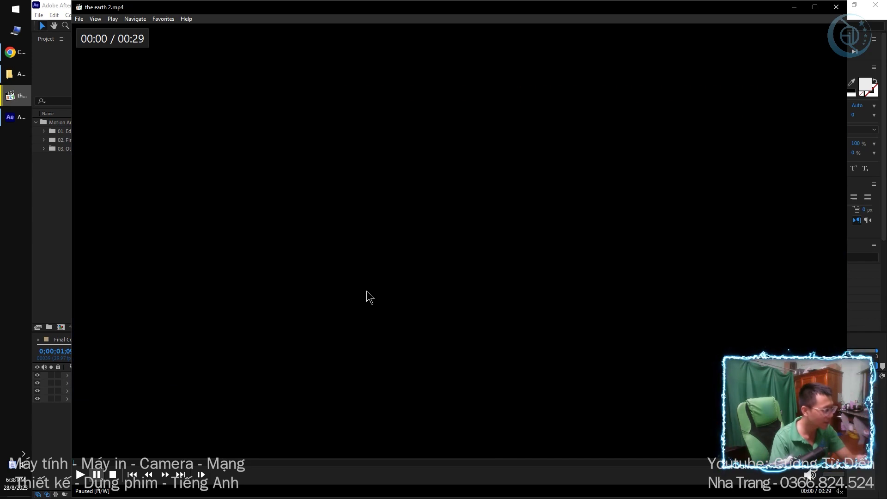
pyautogui.press('space')
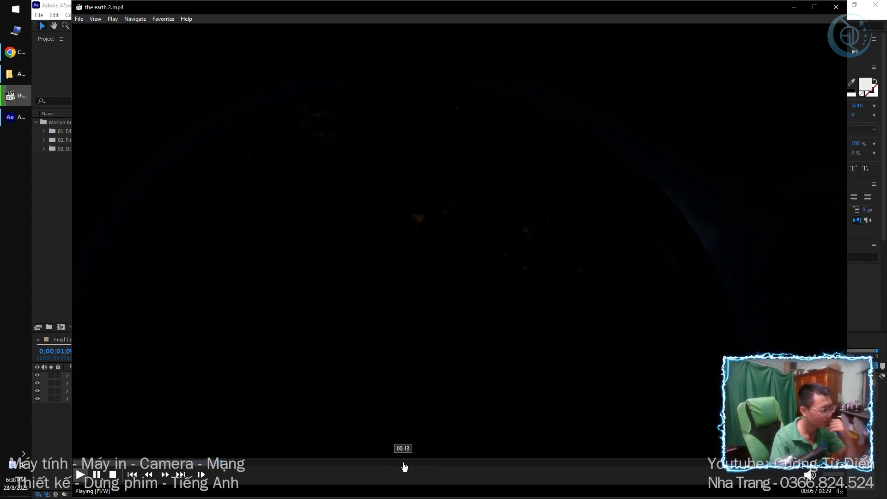
pyautogui.click(361, 464)
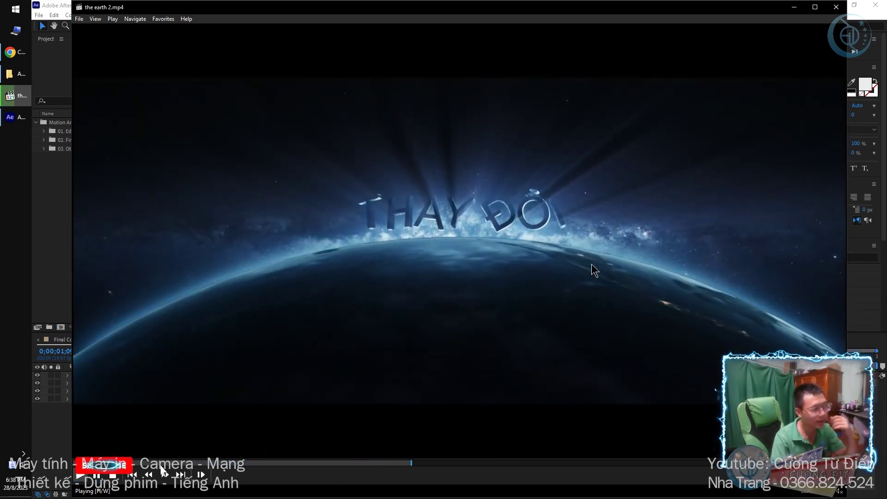
pyautogui.click(591, 264)
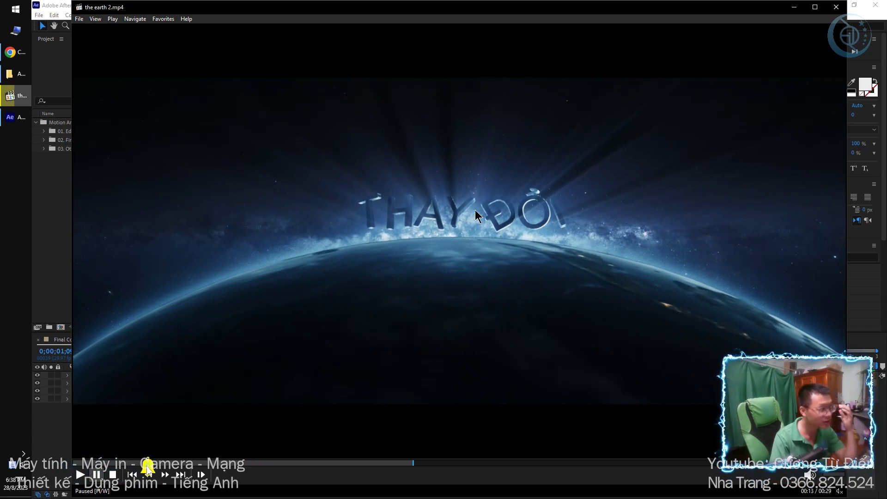
pyautogui.click(387, 210)
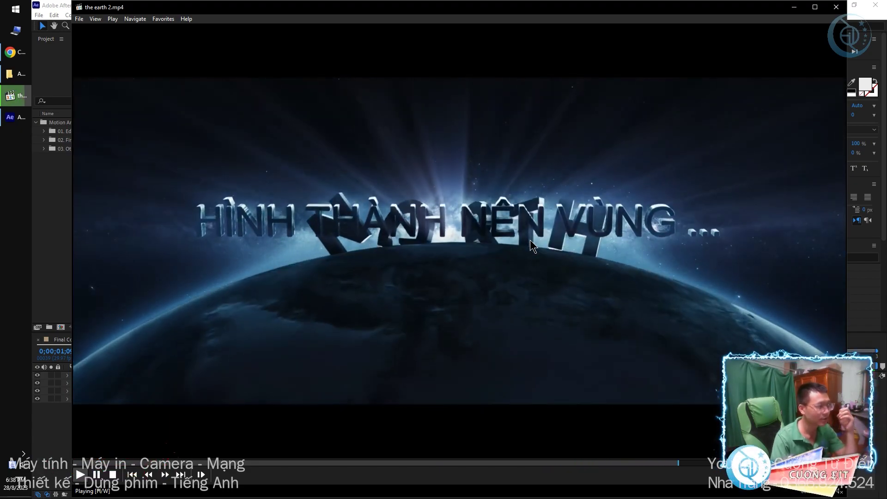
pyautogui.press('space')
pyautogui.click(162, 463)
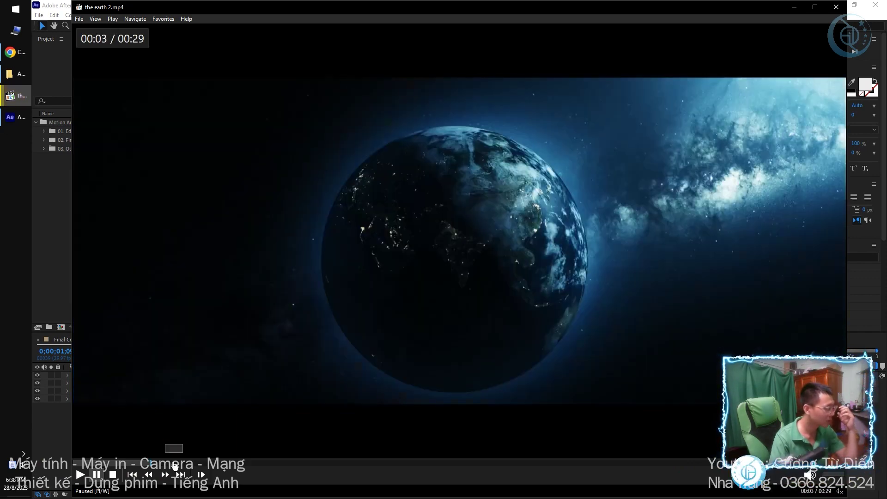
# Step: Compare Final Comp in After Effects at 0;00;03;04 with the earth 2.mp4 frame at 00:03
pyautogui.click(16, 117)
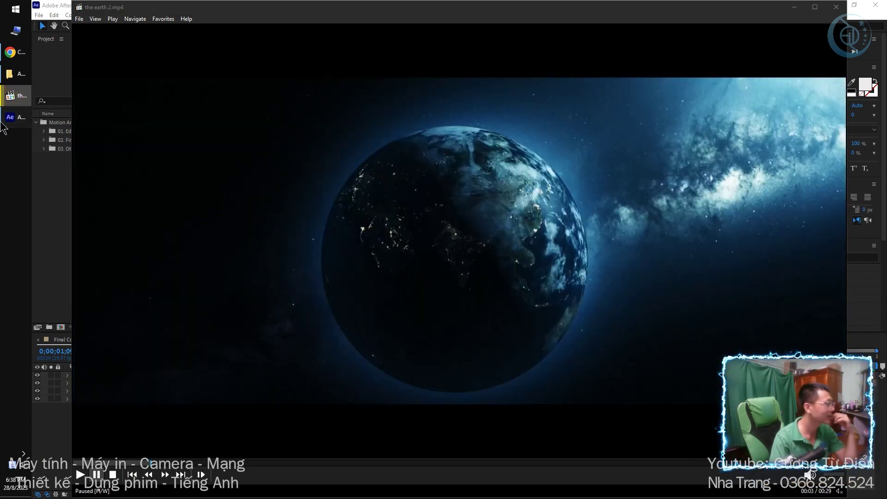
pyautogui.click(490, 356)
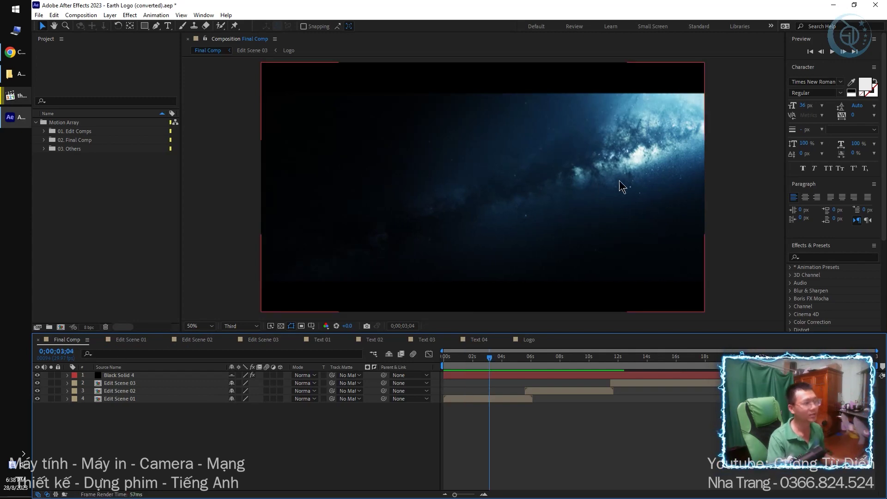
pyautogui.click(4, 102)
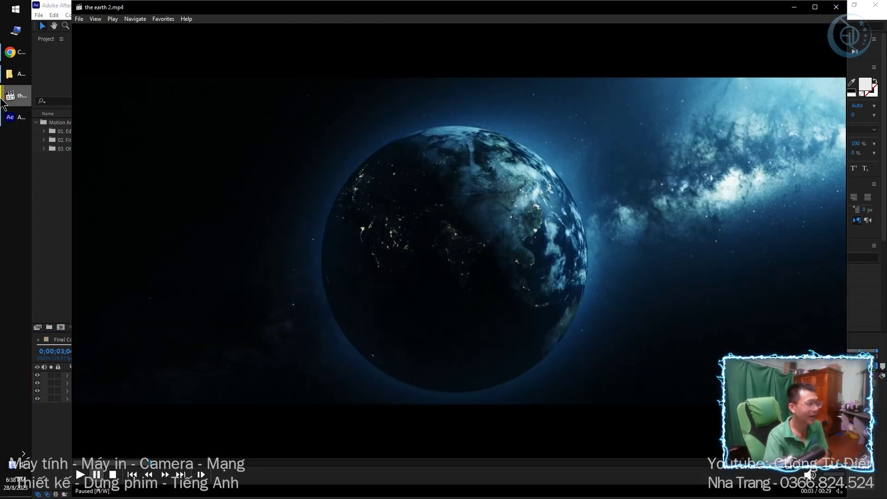
pyautogui.click(3, 102)
pyautogui.click(4, 102)
pyautogui.click(4, 101)
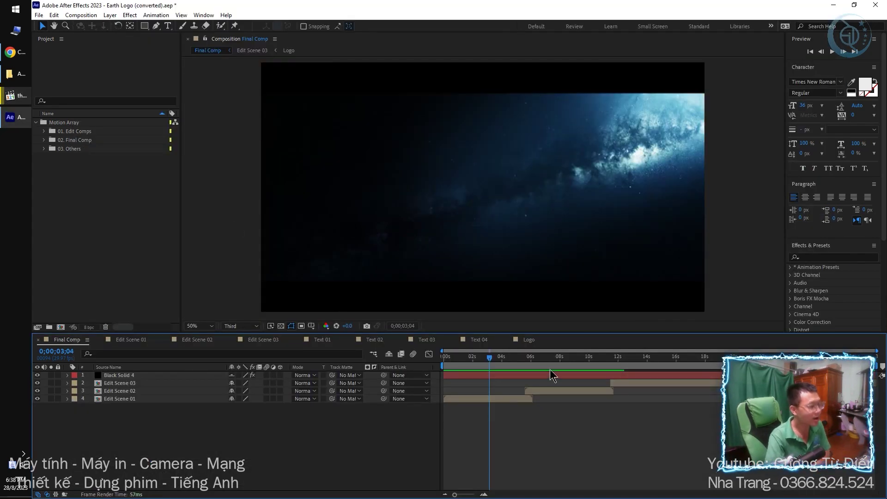
# Step: Compare Final Comp at 0;00;10;17 with the earth 2.mp4 frame at 00:10
pyautogui.moveTo(552, 356); pyautogui.dragTo(598, 358)
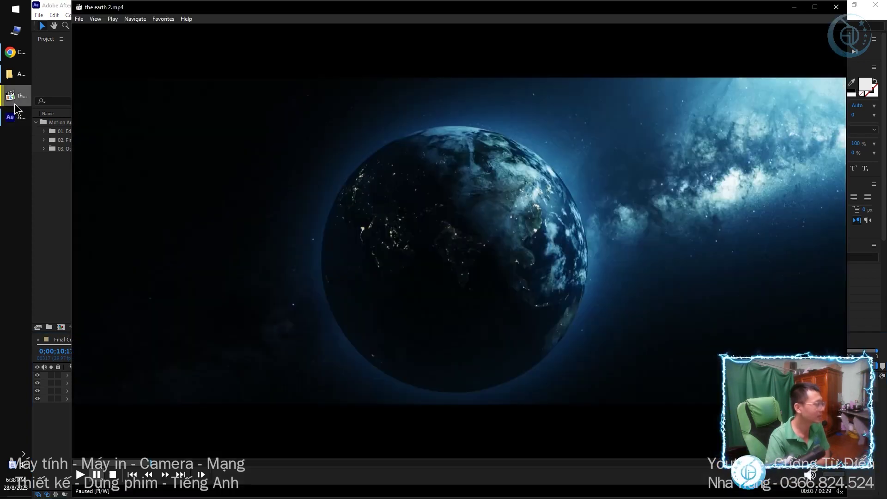
pyautogui.click(13, 95)
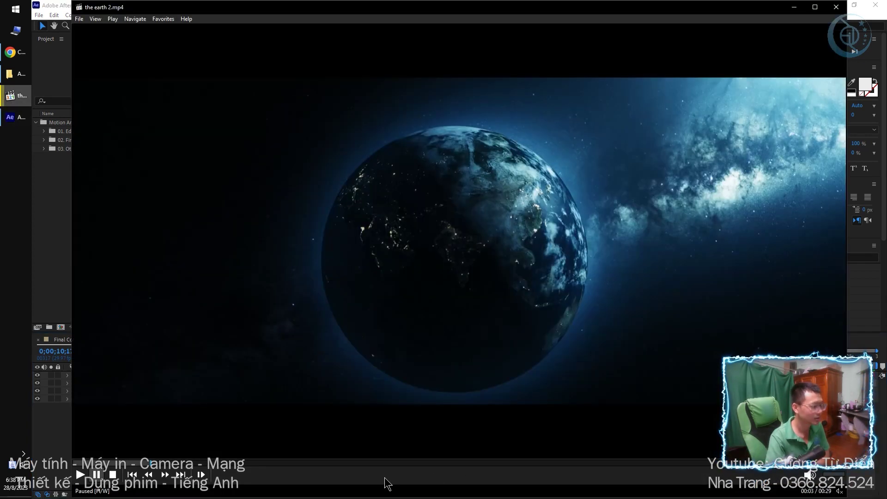
pyautogui.click(289, 465)
pyautogui.click(335, 466)
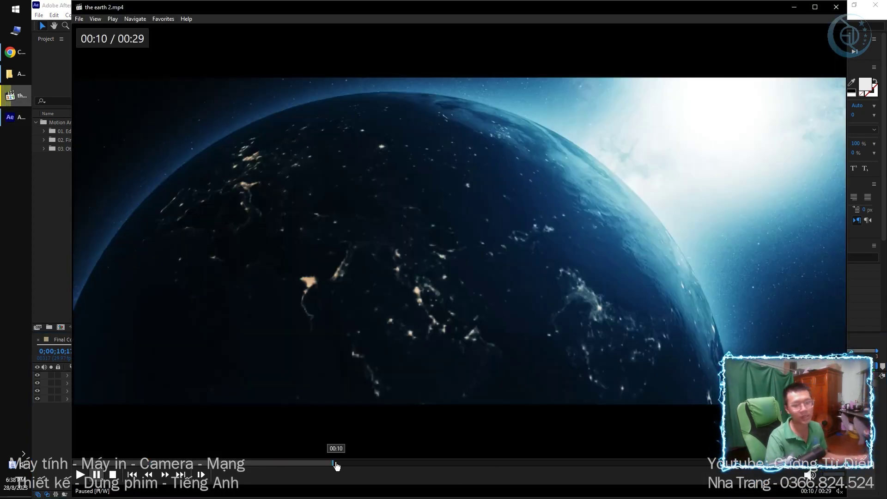
pyautogui.click(14, 117)
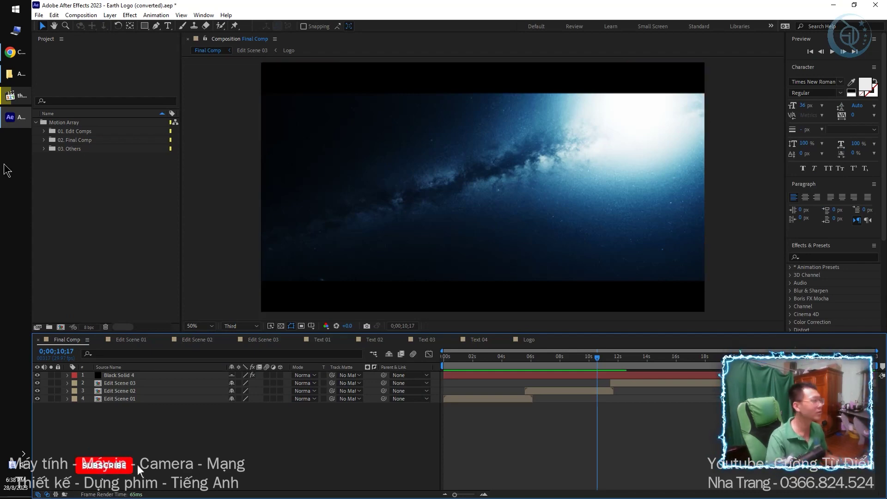
pyautogui.hotkey('alt', 'Tab')
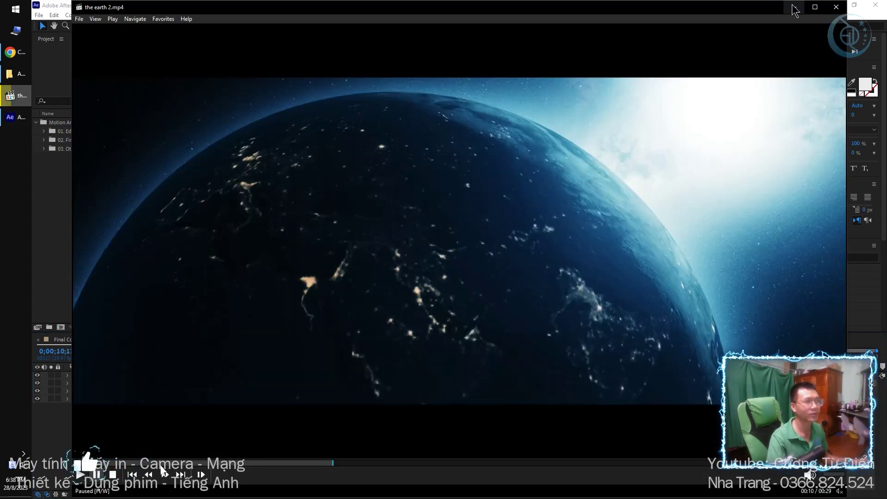
# Step: Return to After Effects and examine the title texts of Final Comp at 0;00;18;09
pyautogui.hotkey('alt', 'Tab')
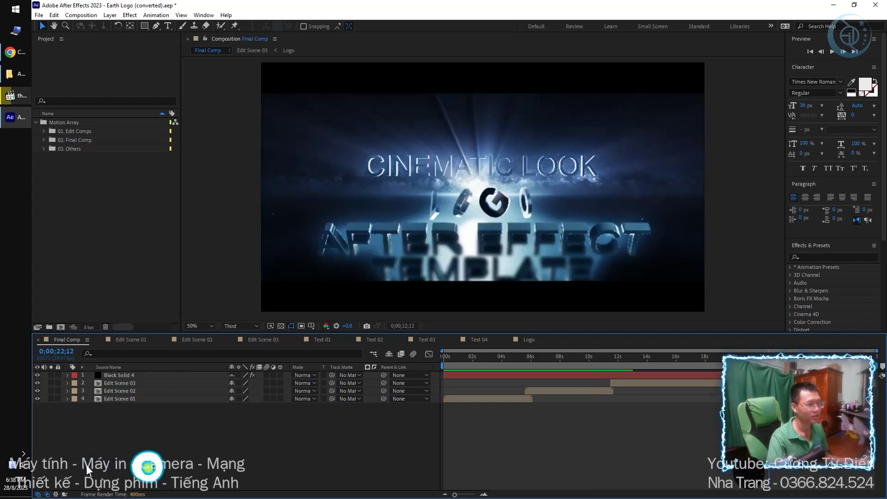
pyautogui.click(709, 357)
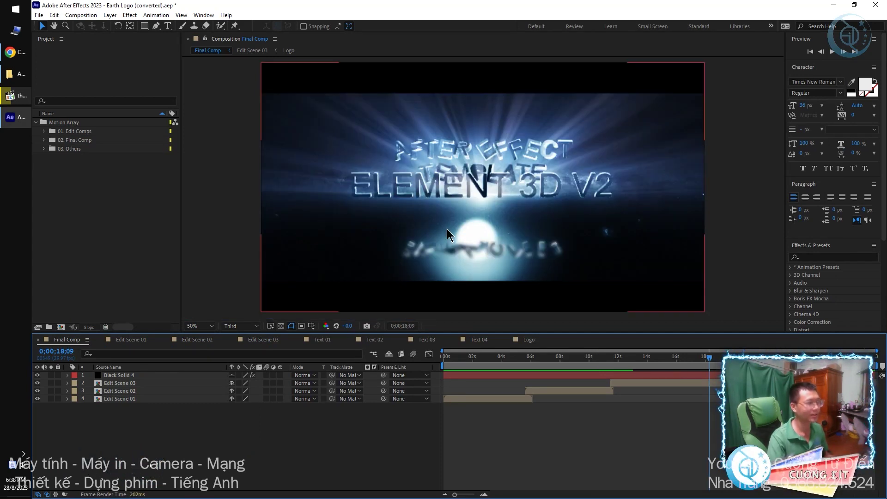
# Step: Switch to the earth 2.mp4 video, review its titles from 00:23 back to 00:18, and close the player
pyautogui.click(17, 98)
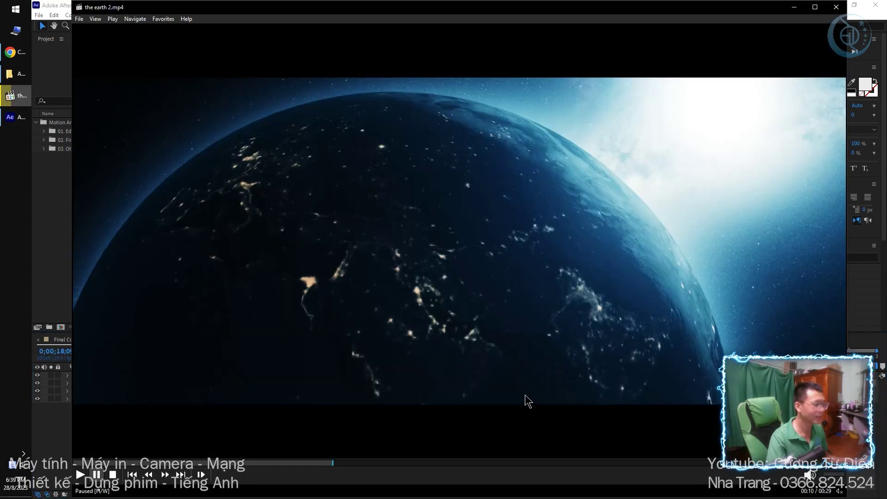
pyautogui.click(643, 465)
pyautogui.click(687, 466)
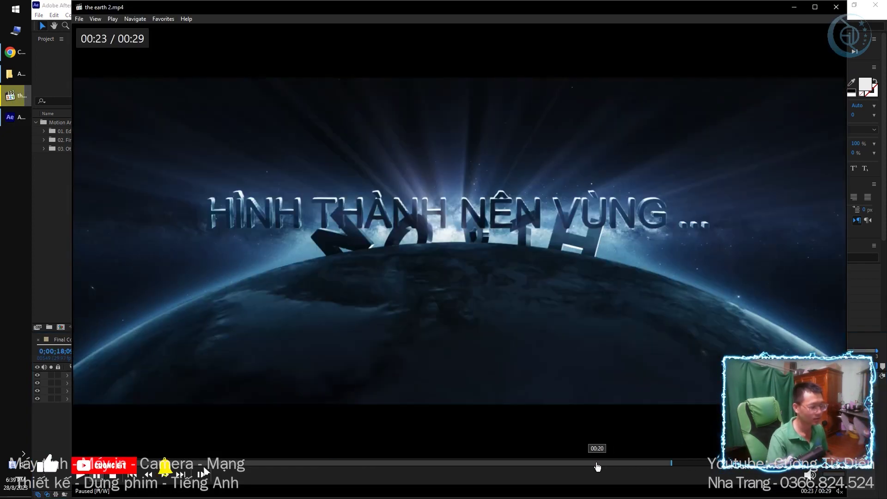
pyautogui.click(598, 464)
pyautogui.click(545, 465)
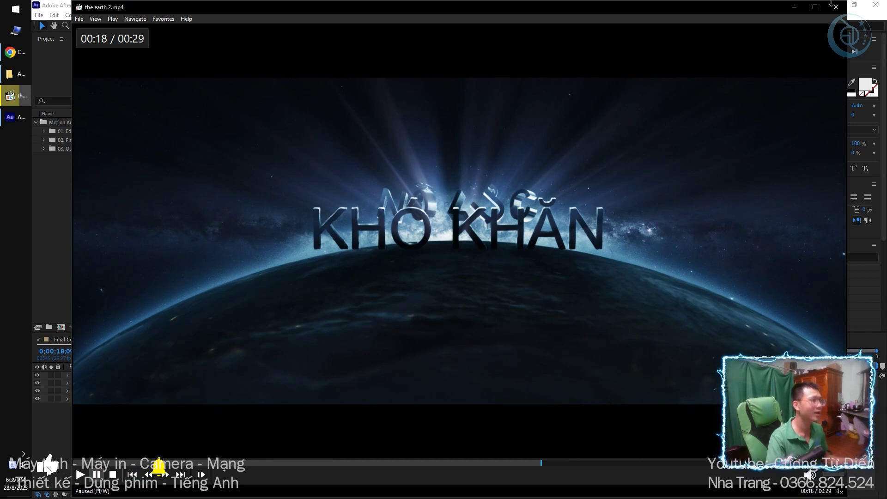
pyautogui.click(836, 7)
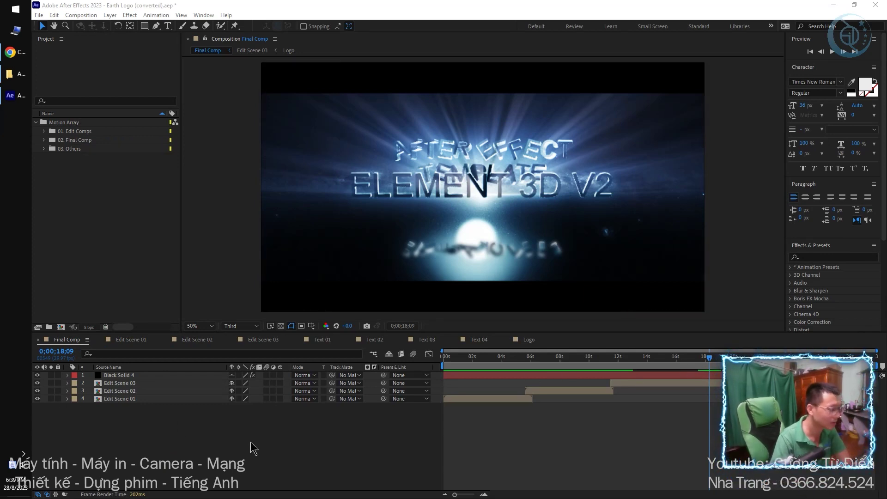
# Step: Open the Edit Scene 01 composition at 0;00;01;04 and launch Scene Setup for the Element effect on the E3D edit 01 layer
pyautogui.click(132, 400)
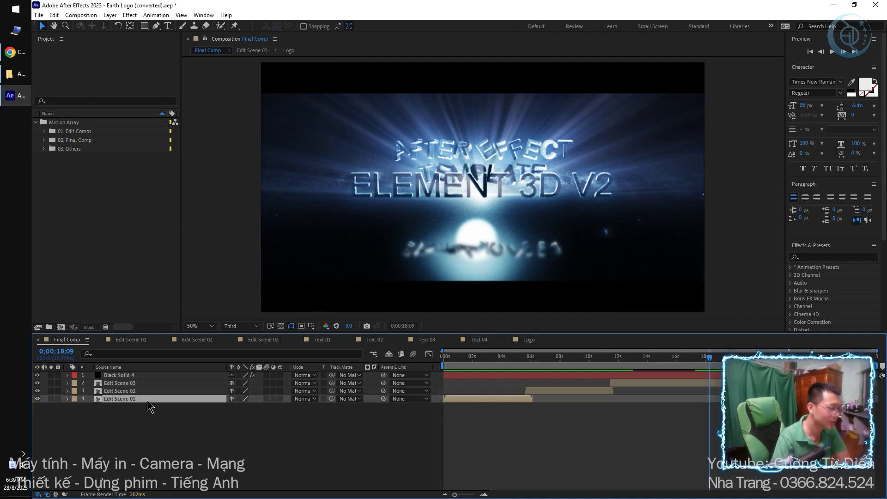
pyautogui.doubleClick(147, 400)
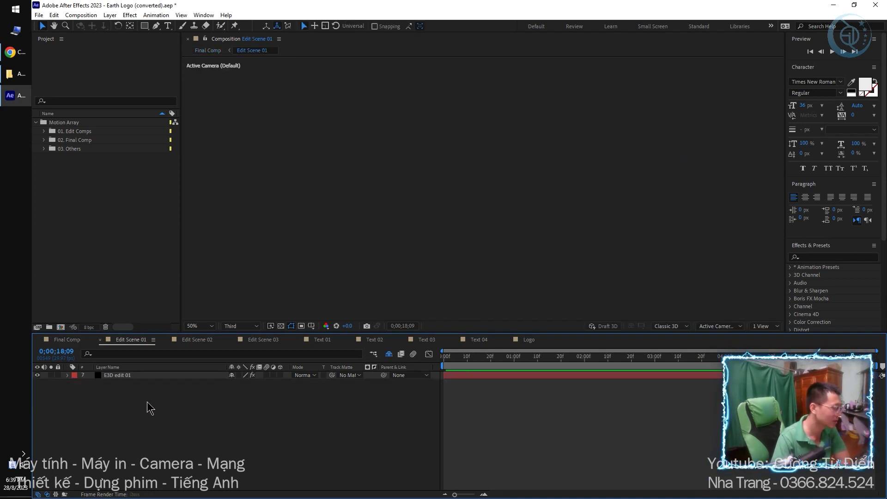
pyautogui.click(523, 364)
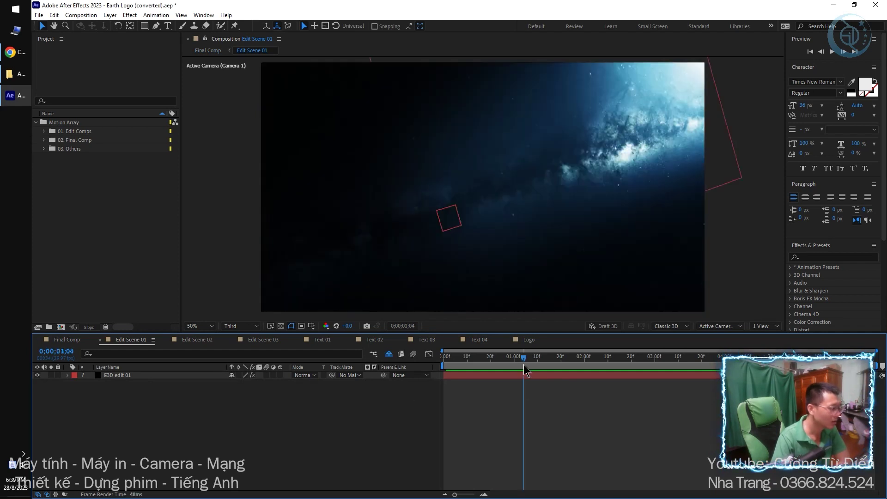
pyautogui.click(139, 375)
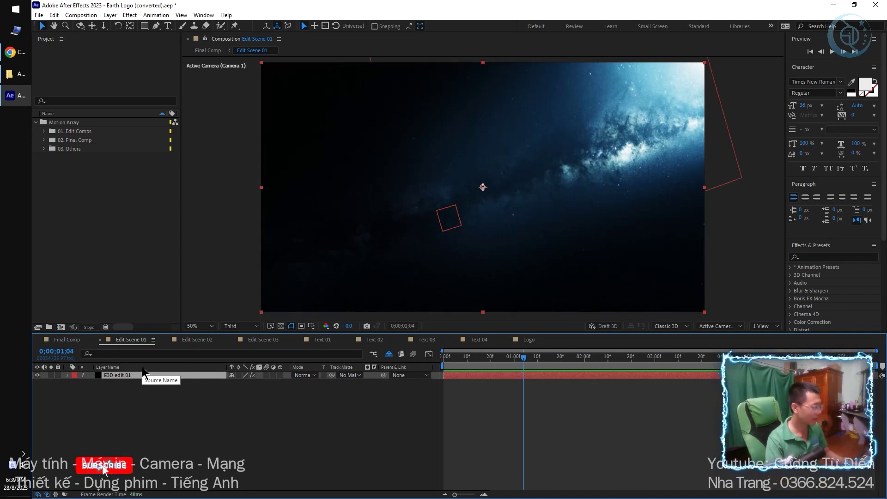
pyautogui.press('e')
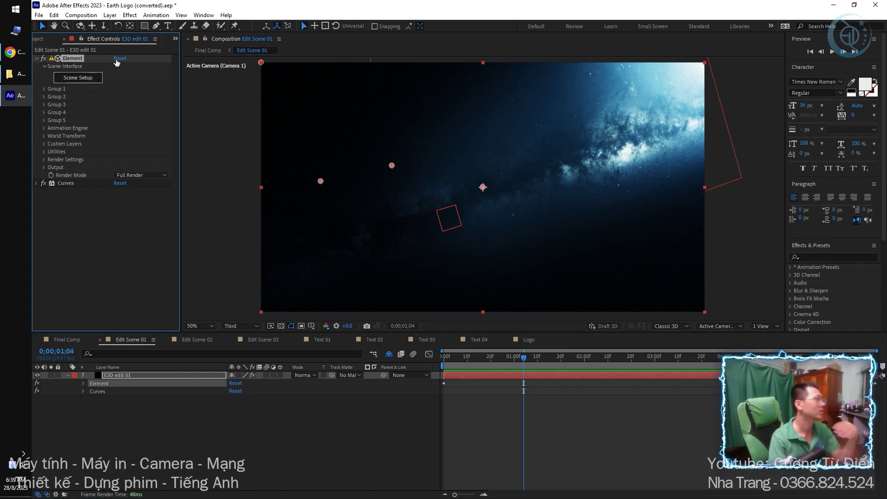
pyautogui.click(76, 80)
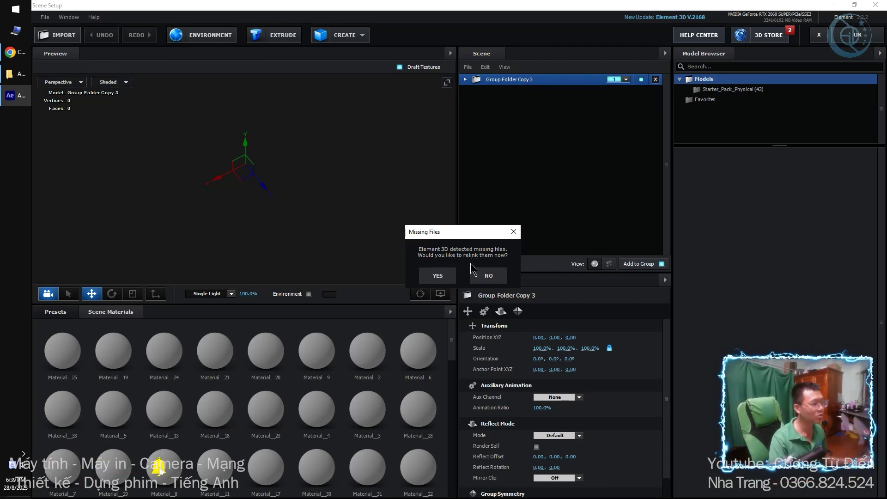
# Step: Relink the missing sphere model and Earth textures through the folder D:/Earth-logo-95699/After Effects/(Footage)/Motion Array, and accept the scene
pyautogui.click(450, 280)
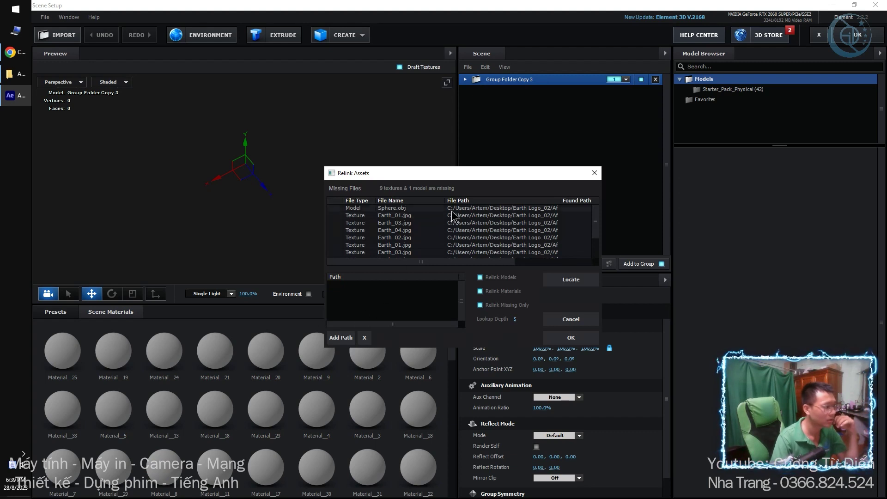
pyautogui.click(341, 337)
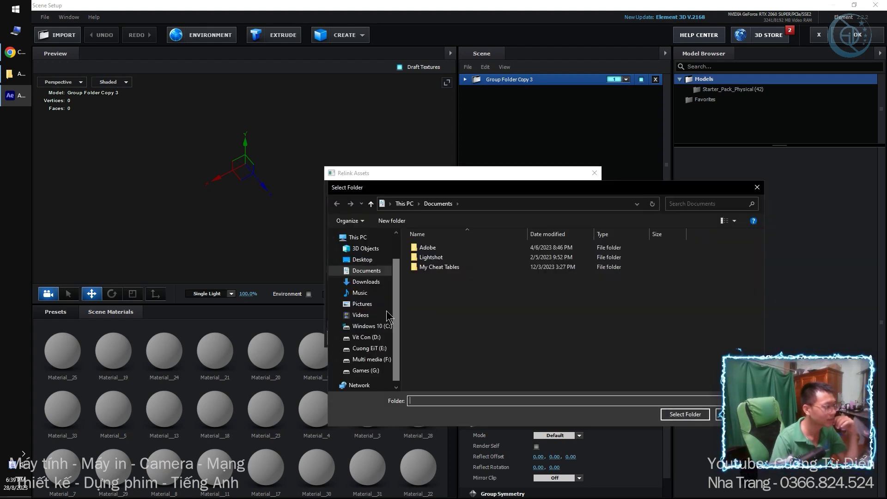
pyautogui.click(379, 338)
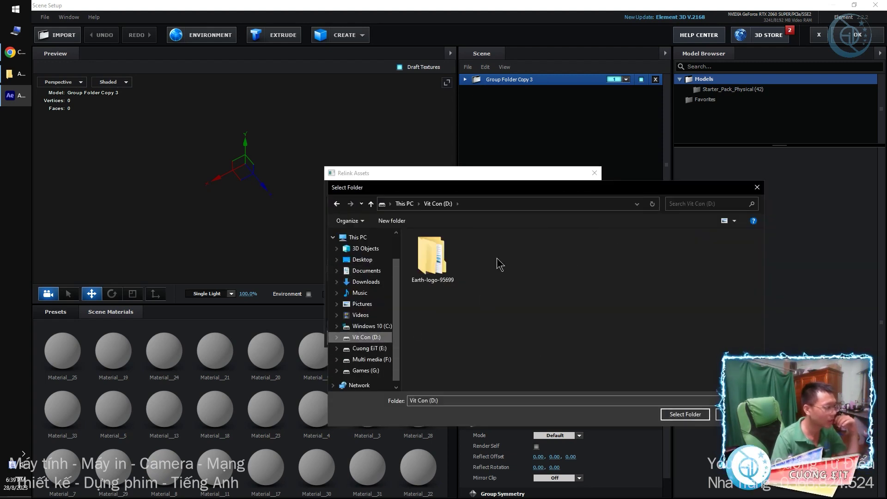
pyautogui.doubleClick(434, 259)
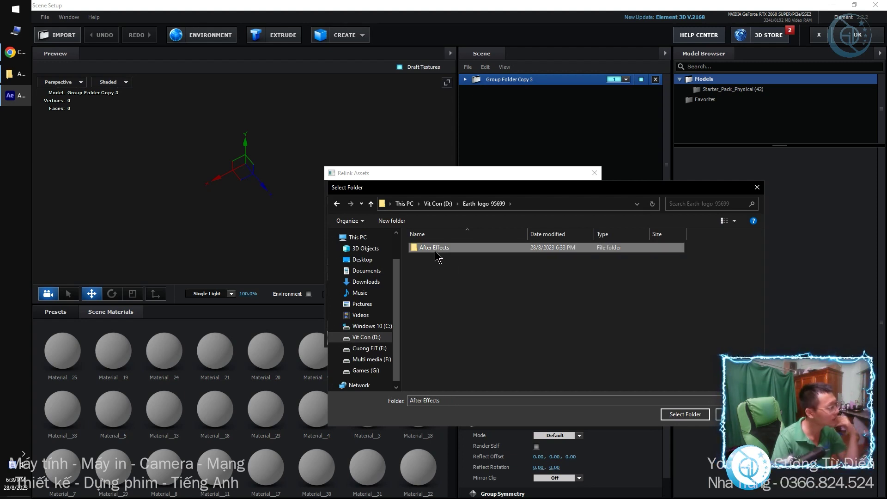
pyautogui.doubleClick(435, 249)
pyautogui.doubleClick(446, 248)
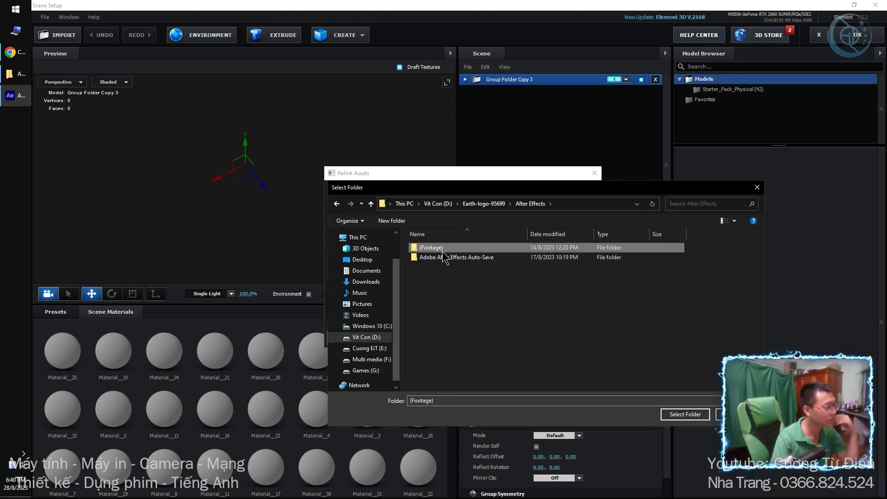
pyautogui.doubleClick(453, 248)
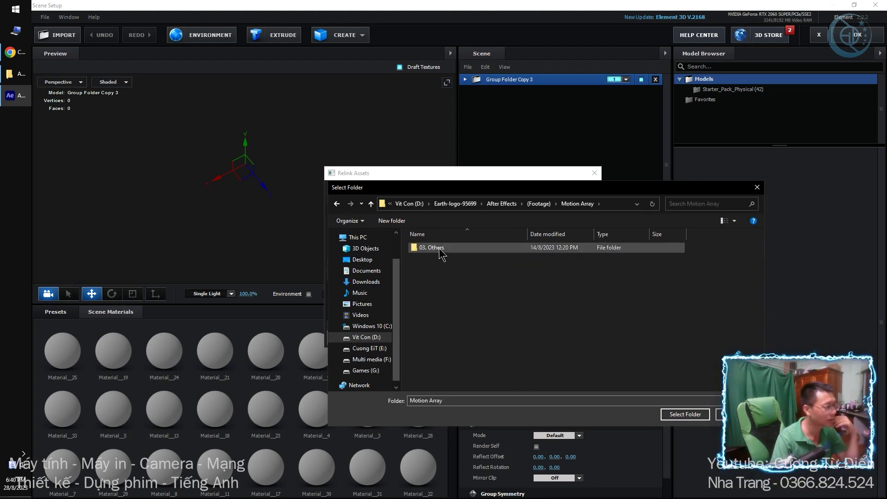
pyautogui.click(671, 414)
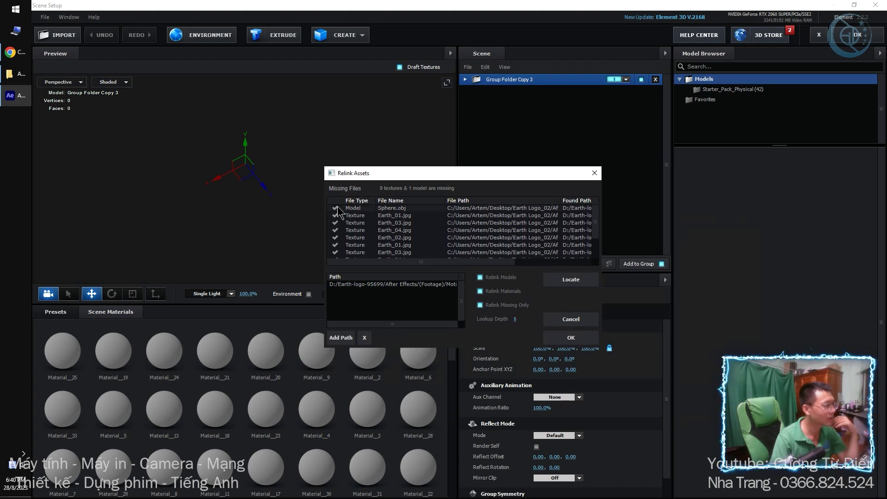
pyautogui.click(571, 337)
pyautogui.click(857, 36)
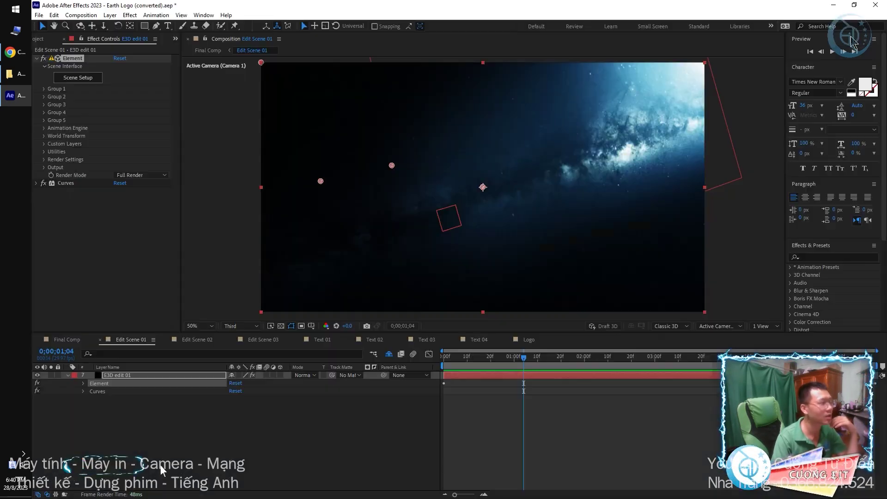
# Step: Check the relinked earth in Edit Scene 01 at 0;00;03;26, and examine Final Comp at 0;00;08;27
pyautogui.click(479, 359)
pyautogui.moveTo(479, 362); pyautogui.dragTo(715, 362)
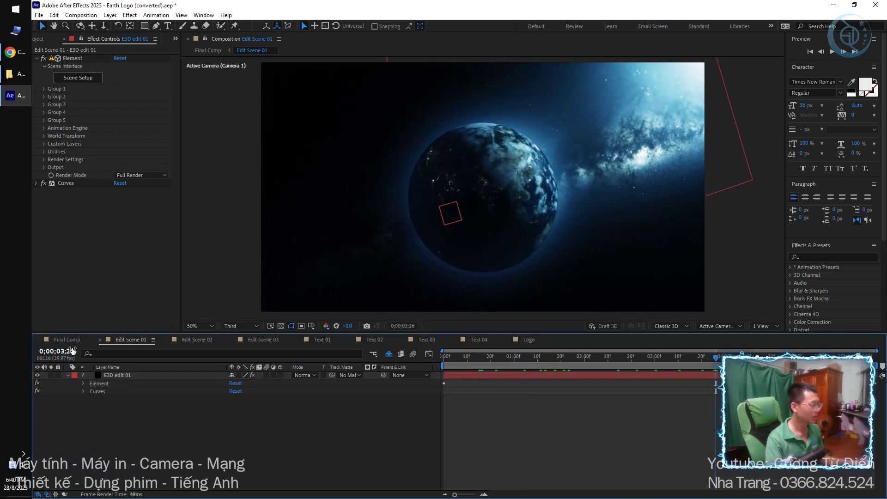
pyautogui.click(67, 339)
pyautogui.moveTo(511, 359); pyautogui.dragTo(574, 395)
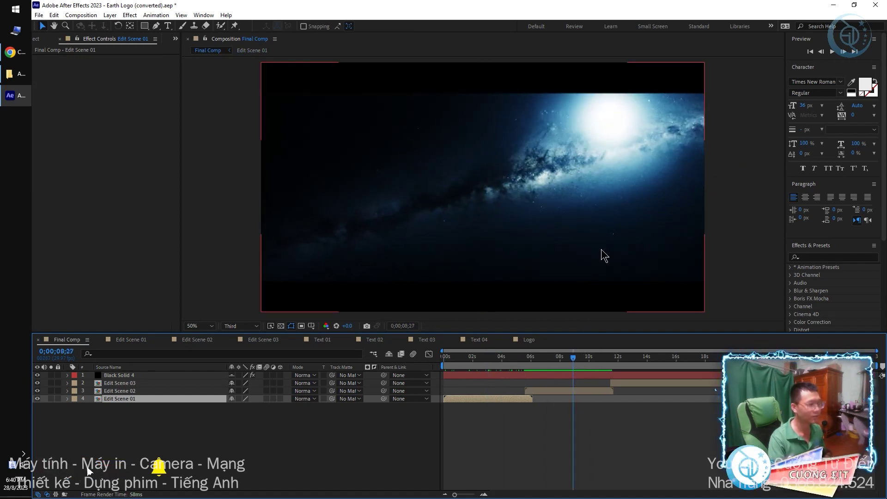
# Step: Relink the missing Element files of the E3D edit 02 layer in Edit Scene 02 using the existing Motion Array search path
pyautogui.click(561, 391)
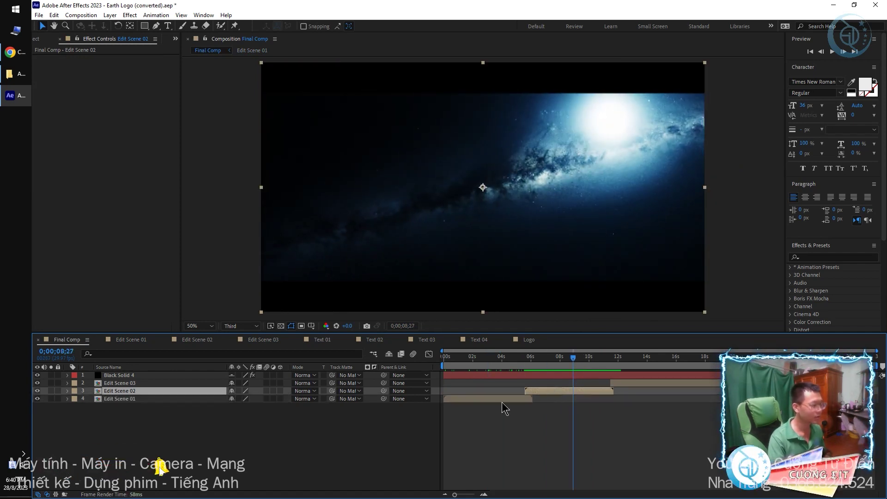
pyautogui.doubleClick(119, 391)
pyautogui.click(127, 375)
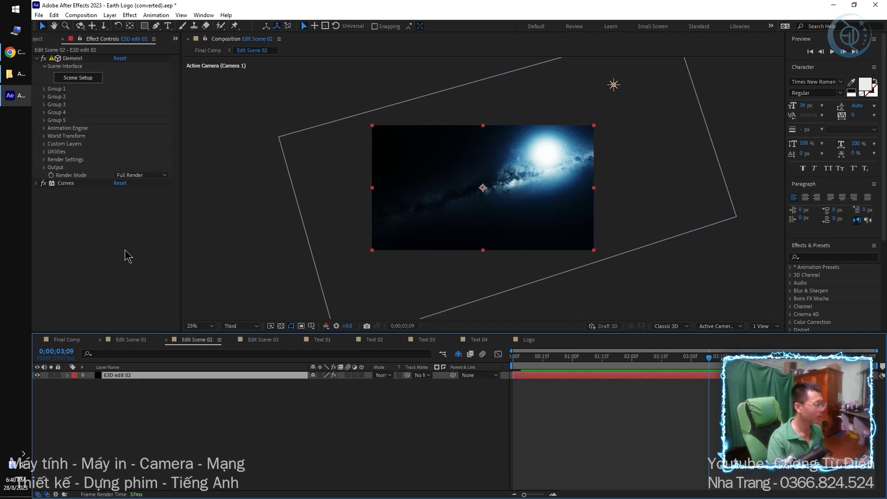
pyautogui.click(80, 78)
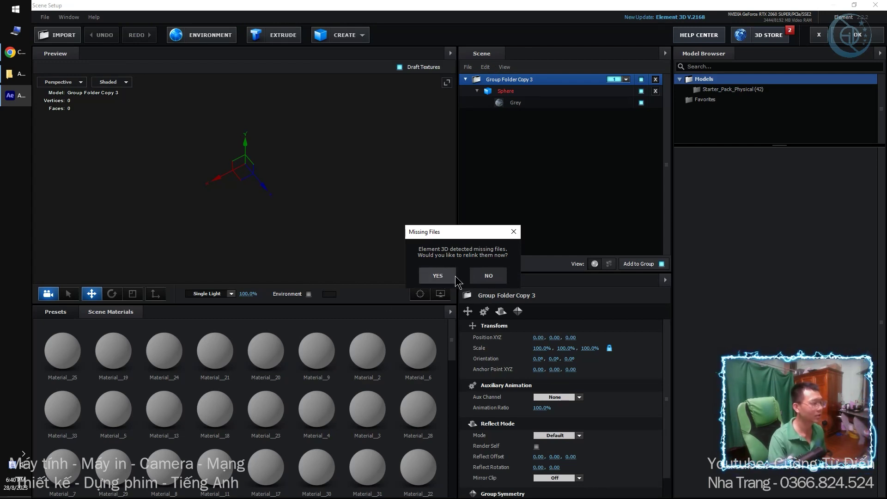
pyautogui.click(437, 276)
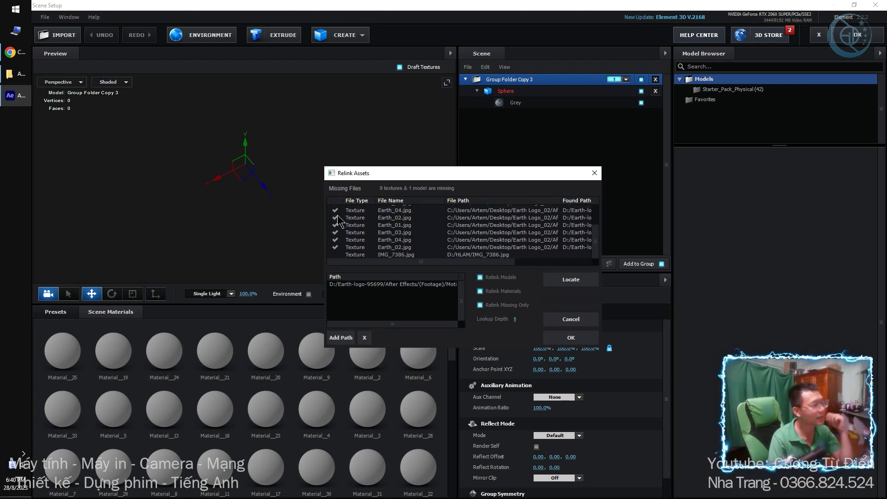
pyautogui.click(570, 338)
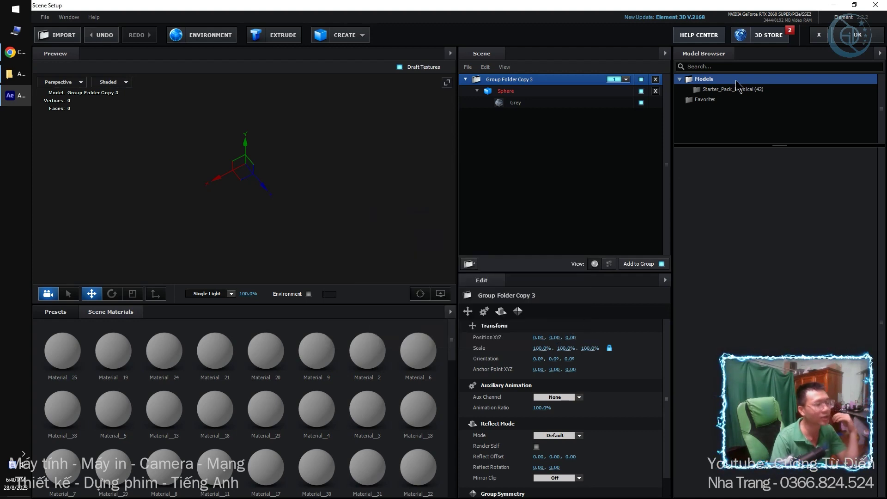
pyautogui.click(858, 37)
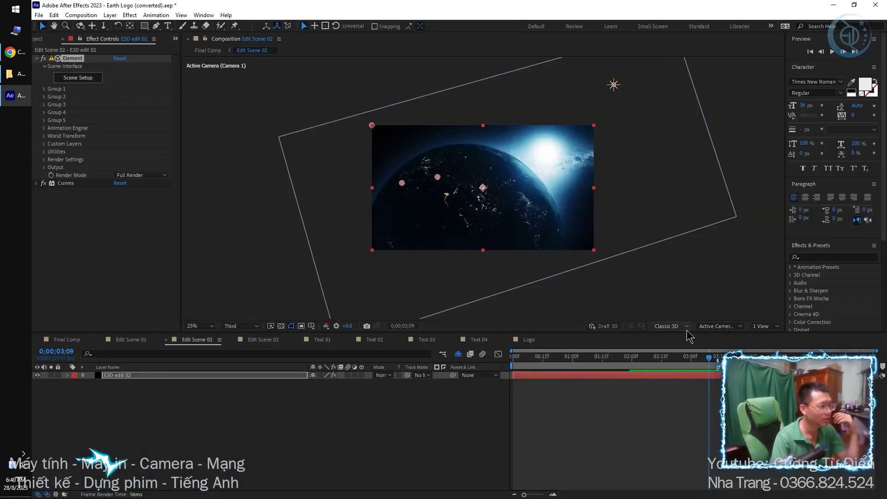
# Step: Try to open Scene Setup for the Element Earth effect on the E3D earth edit 03 layer in Edit Scene 03
pyautogui.click(59, 340)
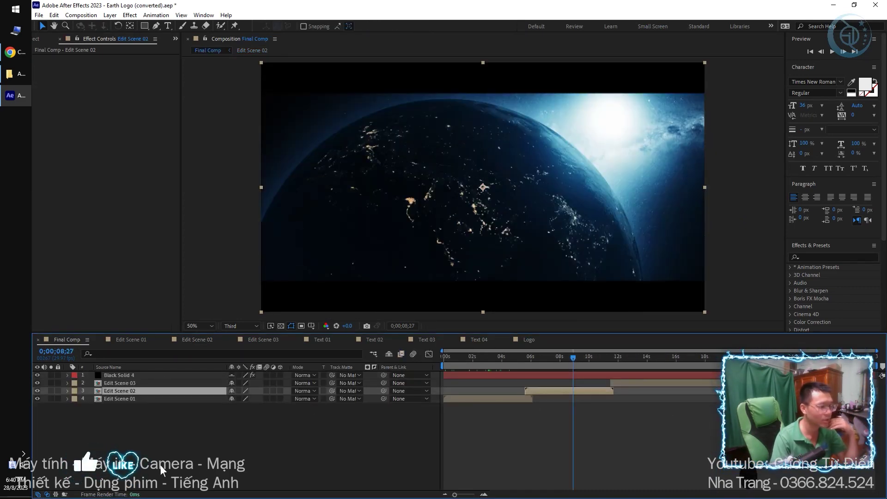
pyautogui.doubleClick(119, 383)
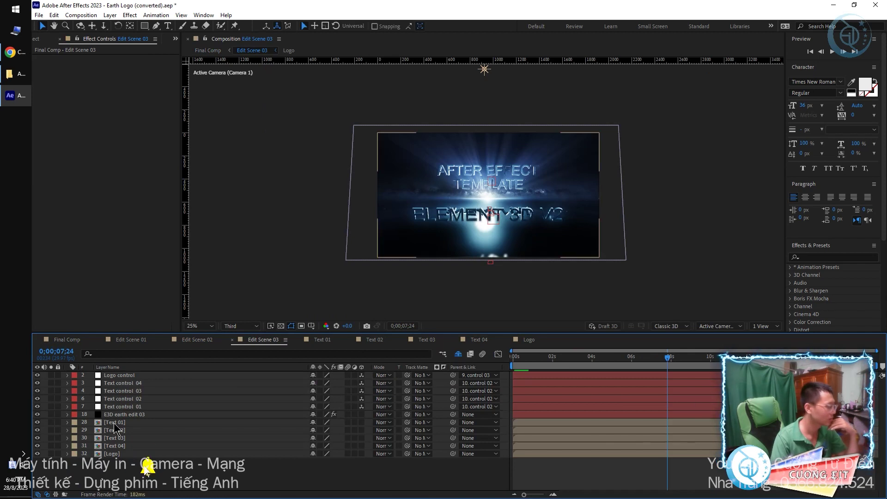
pyautogui.click(131, 415)
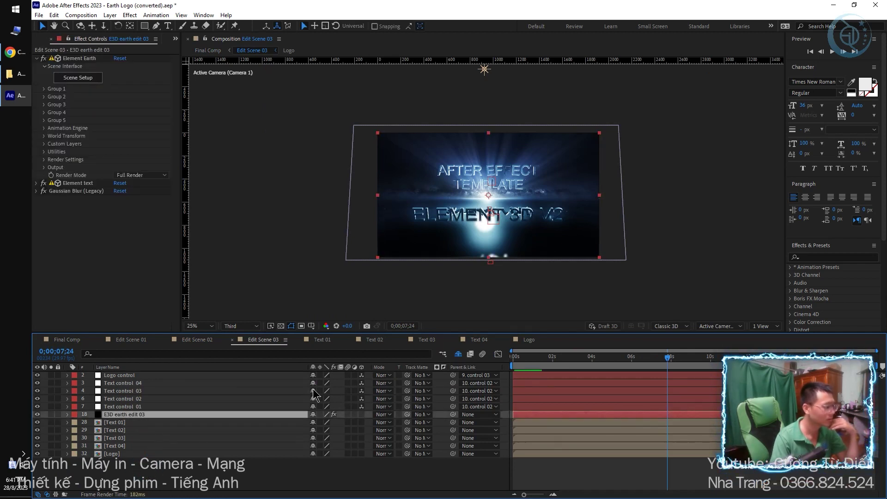
pyautogui.click(87, 82)
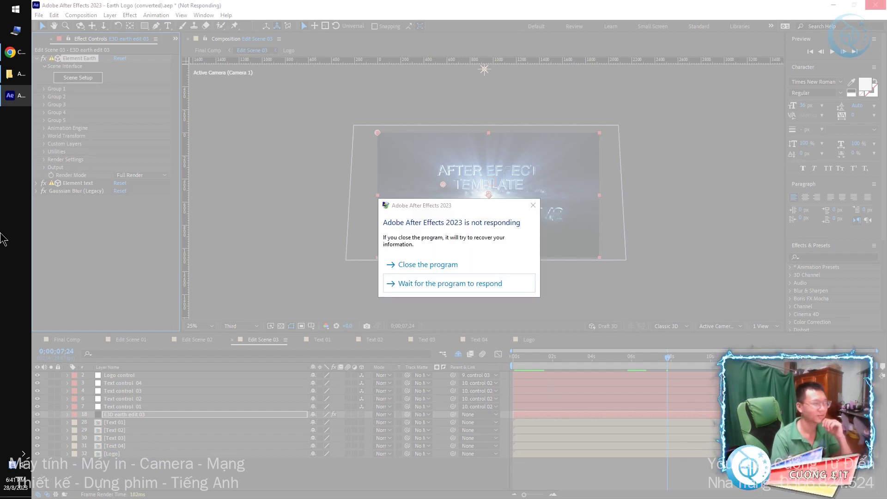
# Step: Close the unresponsive After Effects session without sending the error report
pyautogui.click(407, 264)
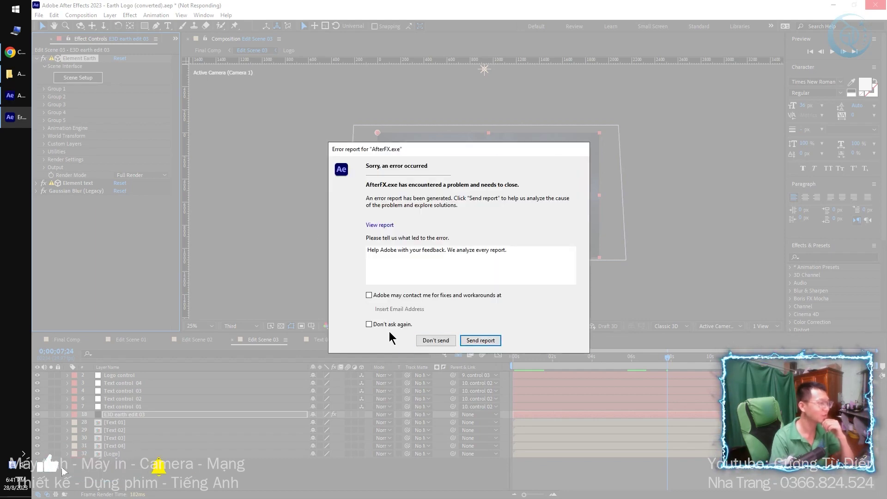
pyautogui.click(436, 341)
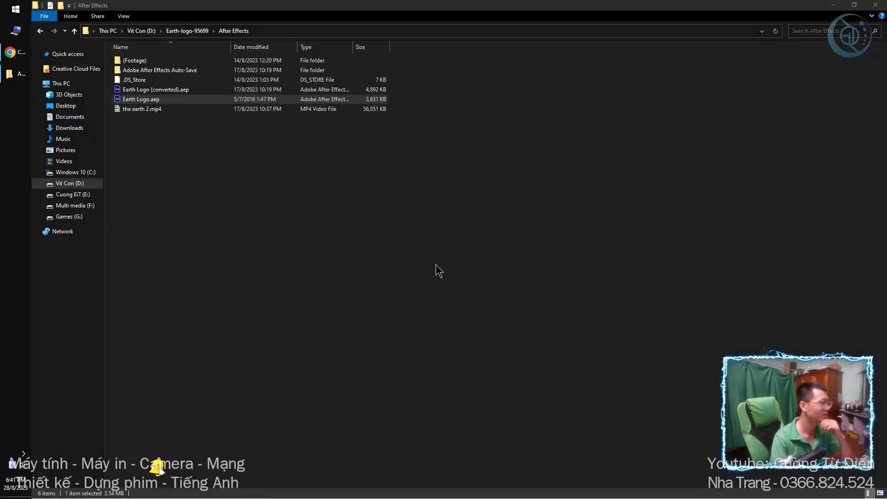
pyautogui.press('super')
pyautogui.click(376, 210)
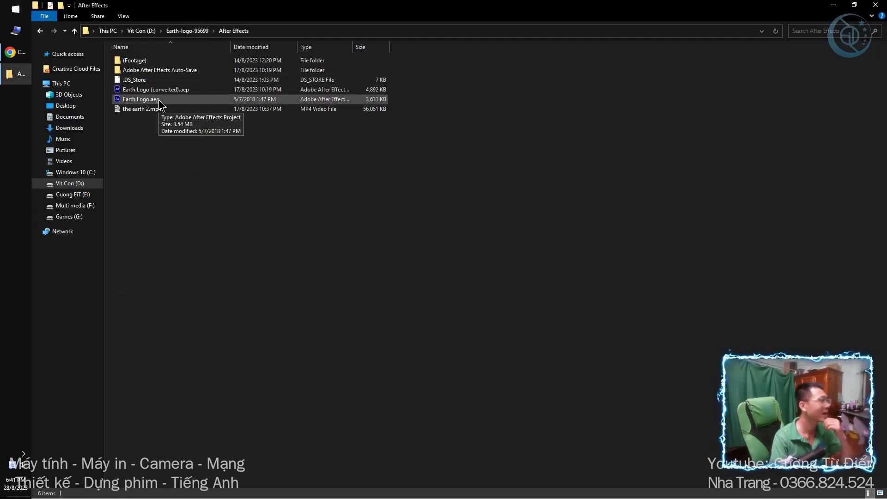
# Step: Reopen Earth Logo.aep from the After Effects folder, continuing past the crash repair options and accepting the project conversion
pyautogui.doubleClick(159, 100)
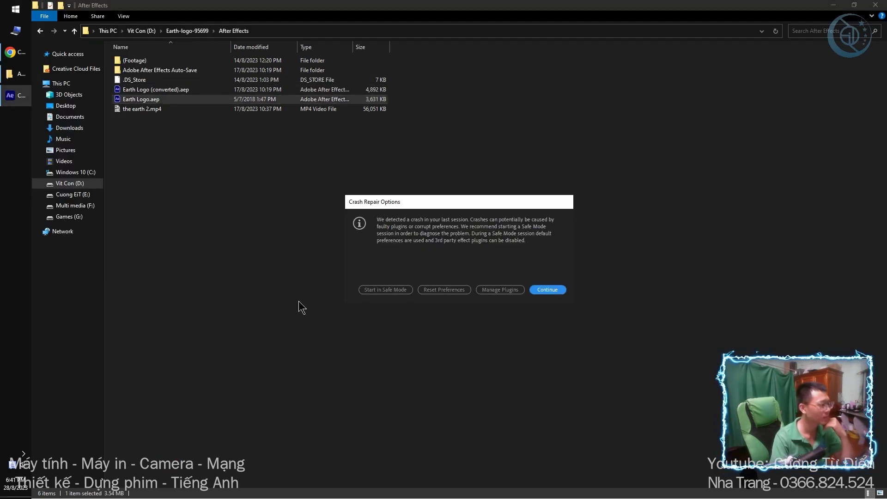
pyautogui.click(549, 290)
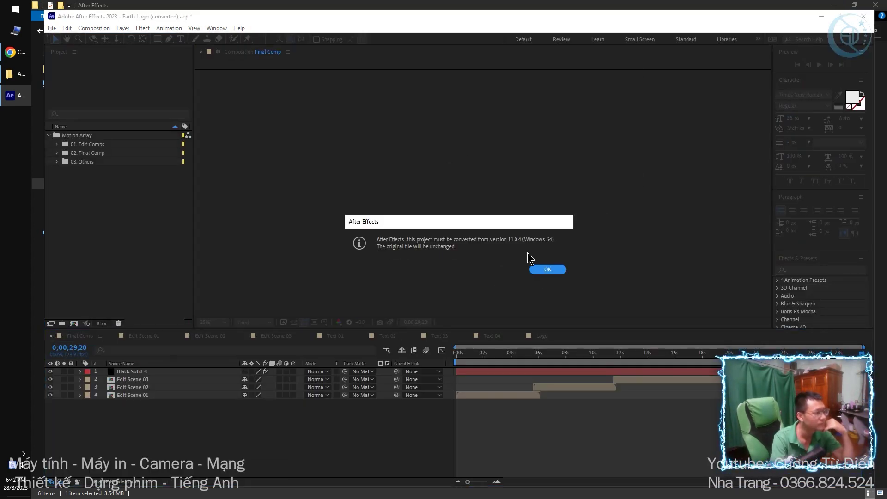
pyautogui.click(547, 267)
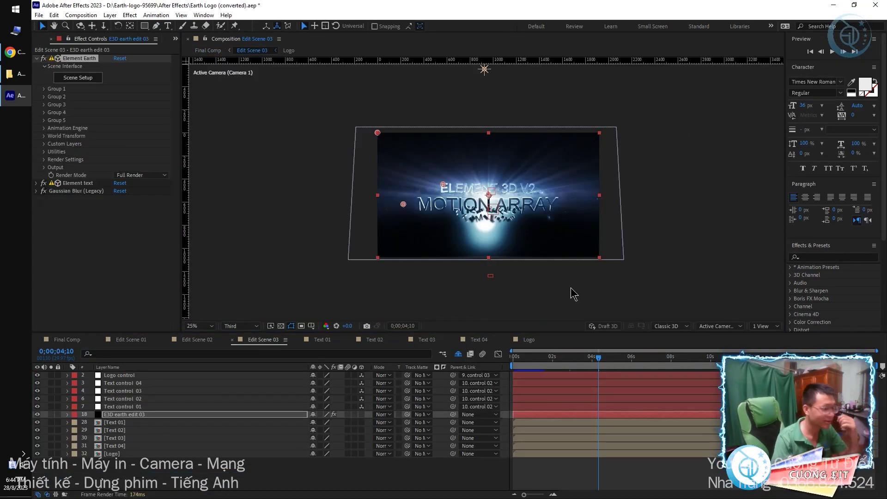
# Step: Relink the missing Element files of the E3D earth edit 03 layer in Edit Scene 03 using the existing search paths, and accept the scene
pyautogui.click(577, 359)
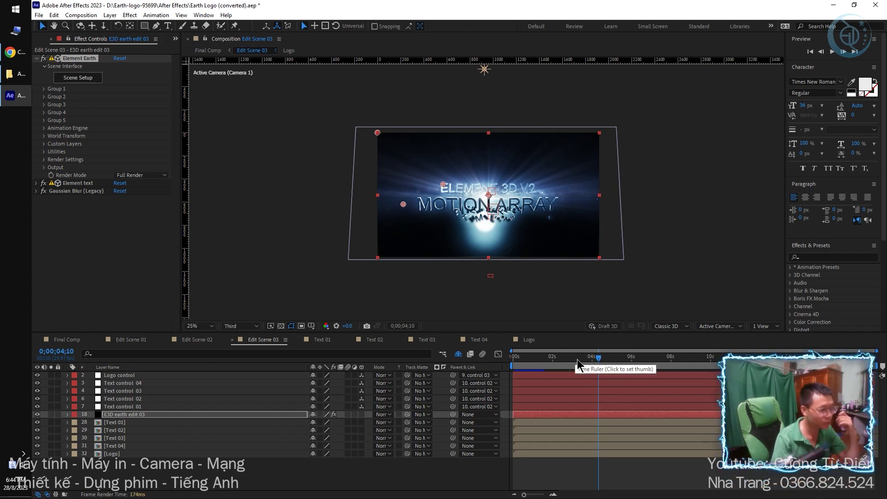
pyautogui.moveTo(577, 359); pyautogui.dragTo(626, 363)
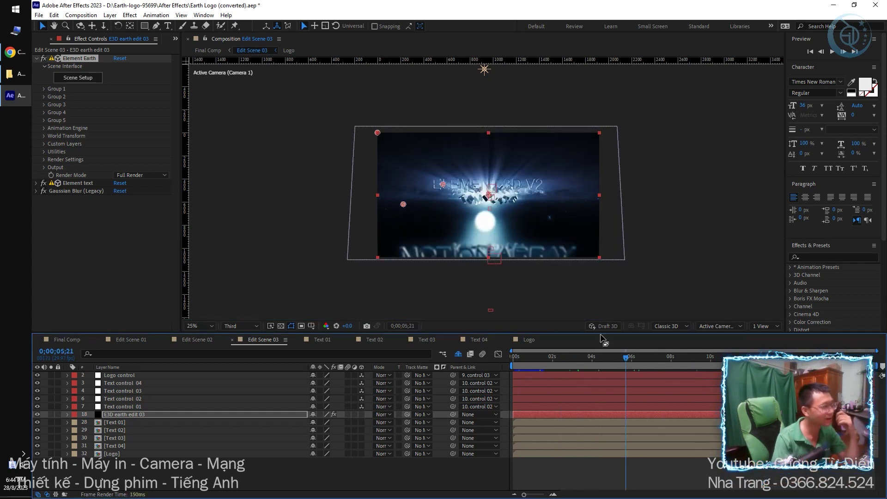
pyautogui.click(169, 415)
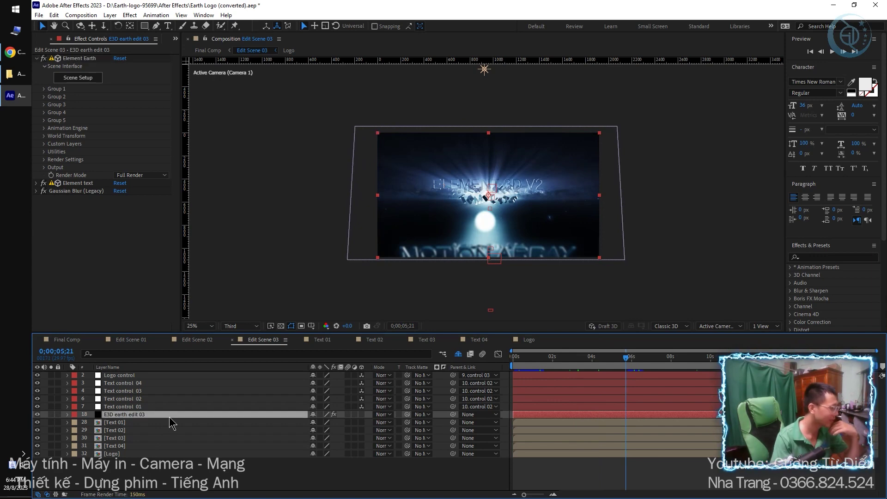
pyautogui.click(85, 79)
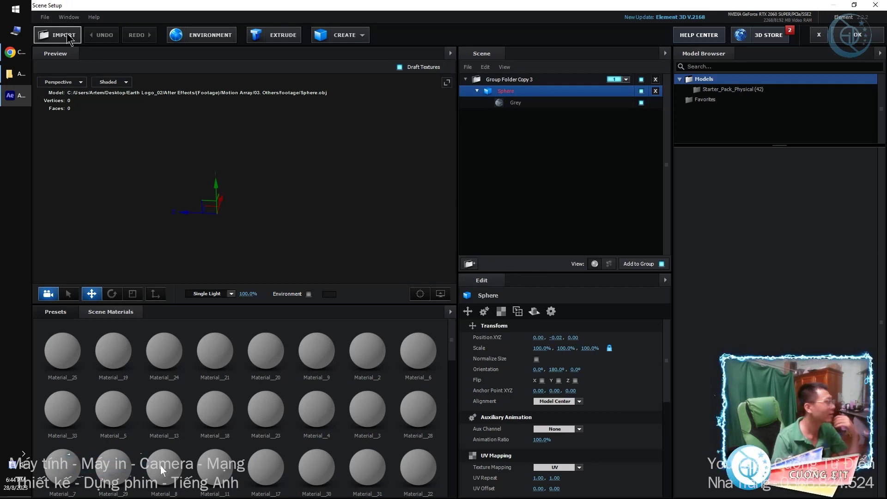
pyautogui.click(43, 18)
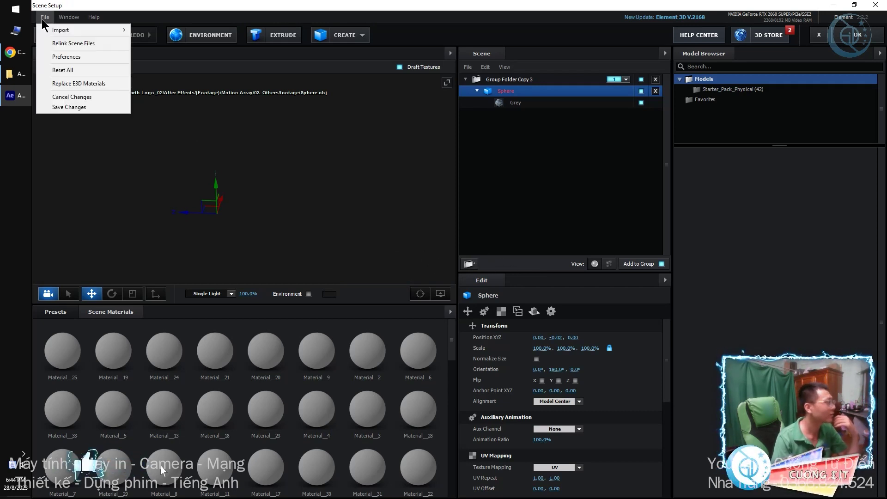
pyautogui.click(73, 43)
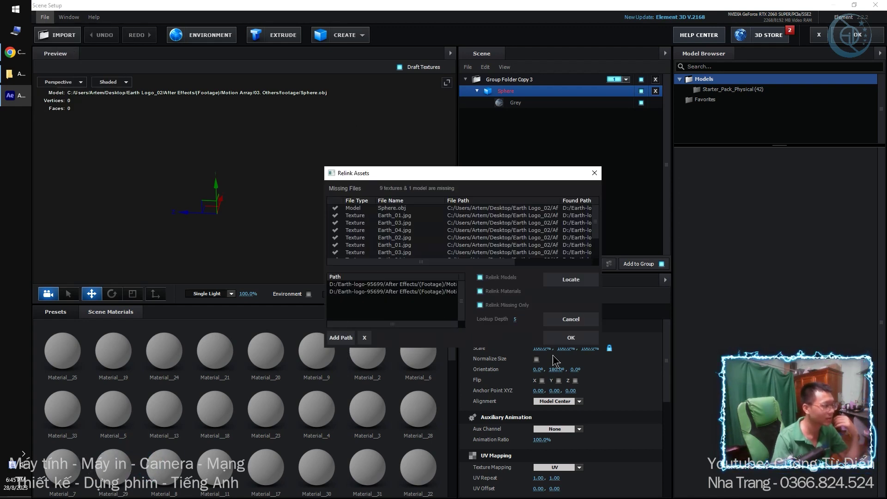
pyautogui.click(569, 337)
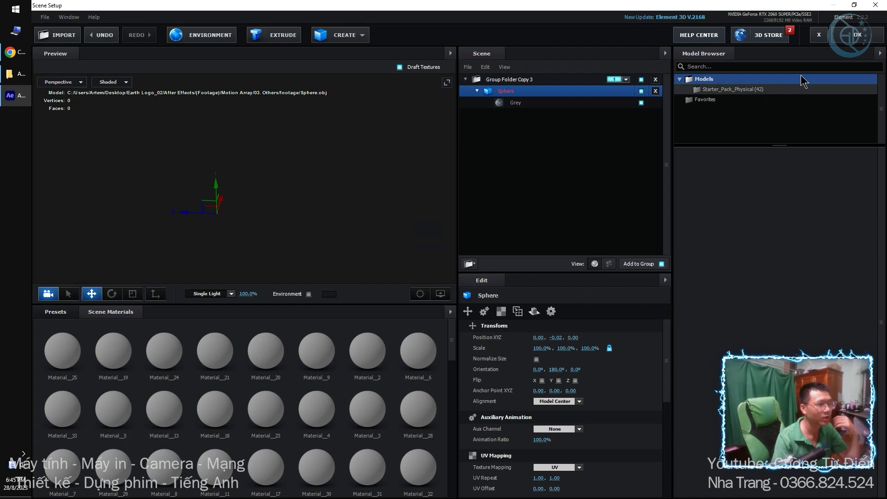
pyautogui.click(853, 35)
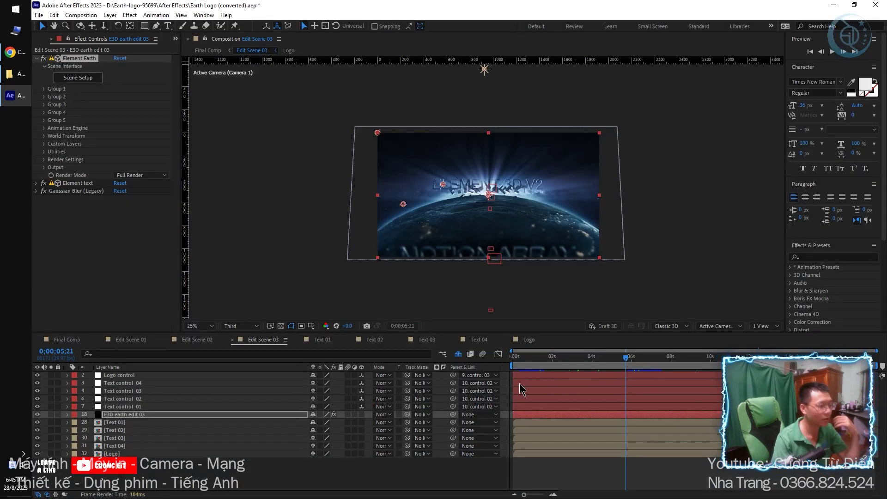
# Step: Examine the earth in Final Comp at 0;00;21;00 and 0;00;16;15, and save the project
pyautogui.hotkey('ctrl', 'alt', 'shift', 'Up')
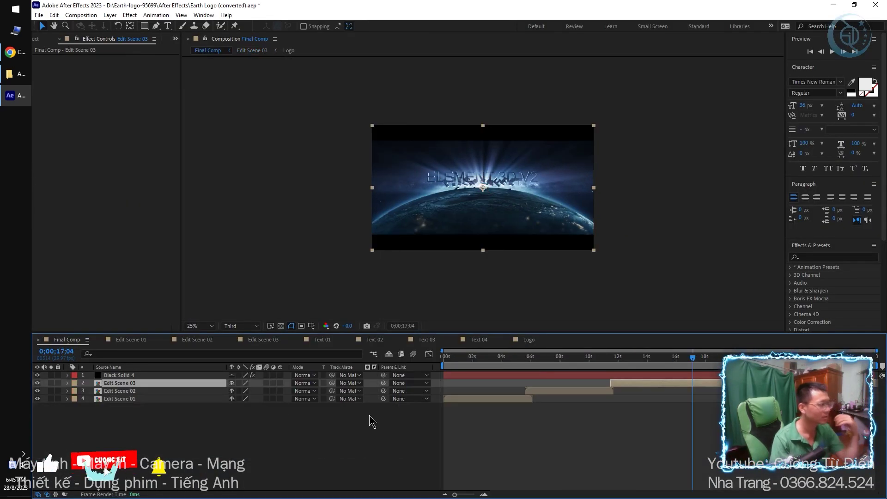
pyautogui.click(748, 358)
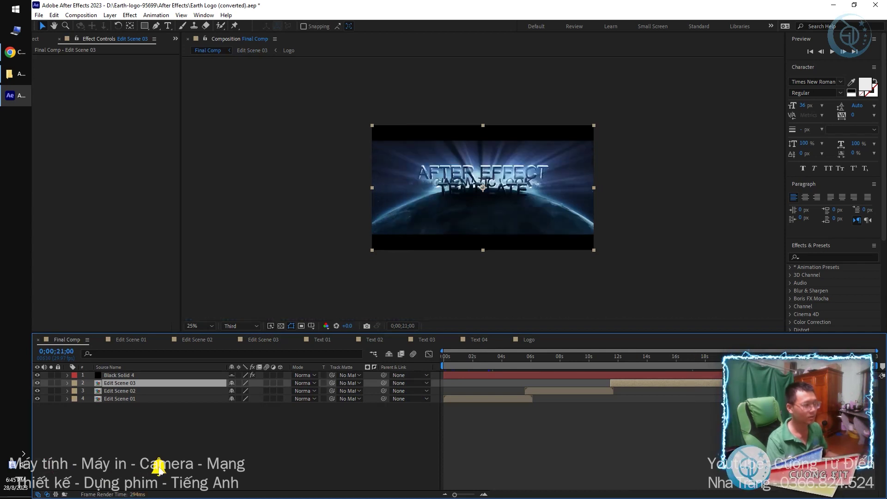
pyautogui.click(155, 463)
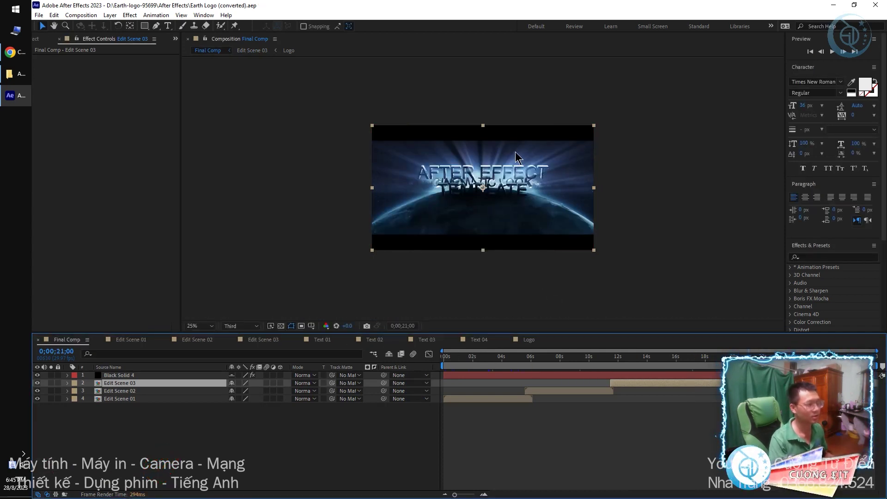
pyautogui.scroll(2, 517, 198)
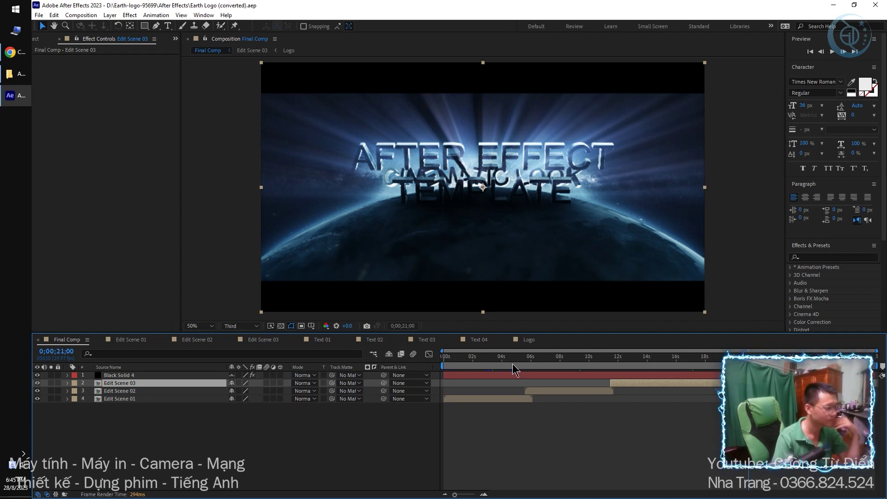
pyautogui.moveTo(512, 365); pyautogui.dragTo(687, 371)
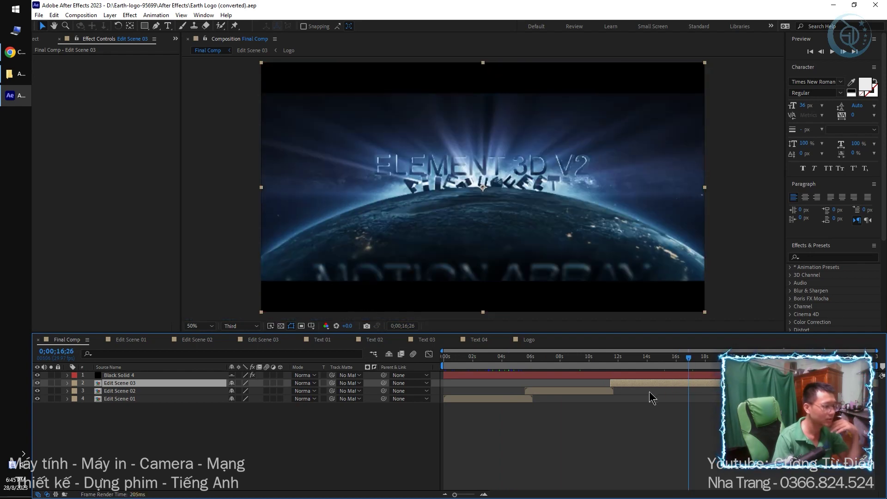
pyautogui.moveTo(512, 365); pyautogui.dragTo(683, 370)
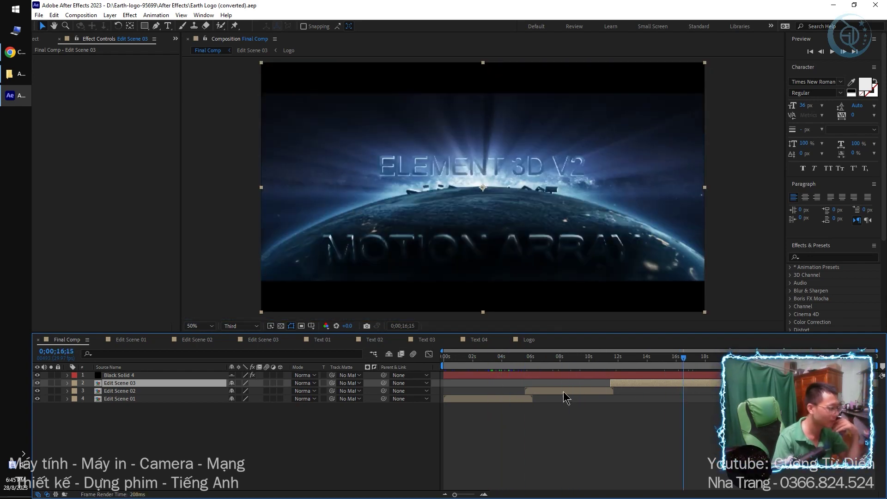
# Step: Open the Text 01 composition from Edit Scene 03 and replace its Motion Array text with the channel name
pyautogui.doubleClick(146, 386)
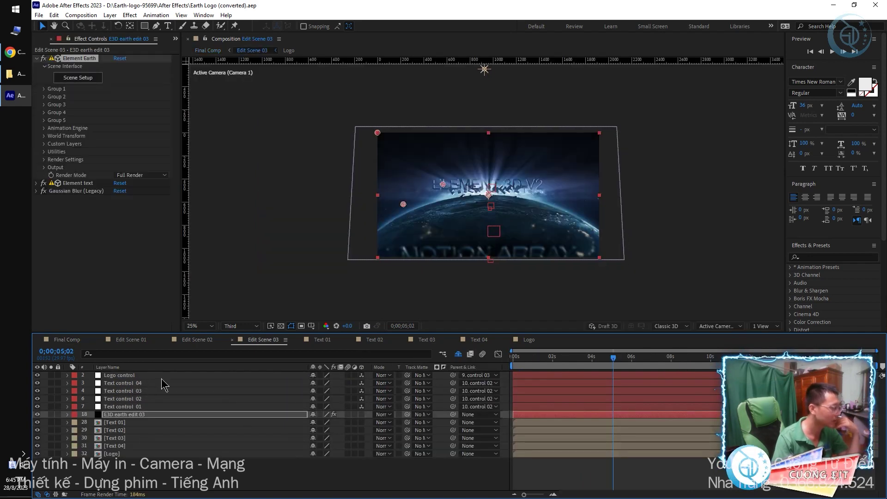
pyautogui.click(138, 423)
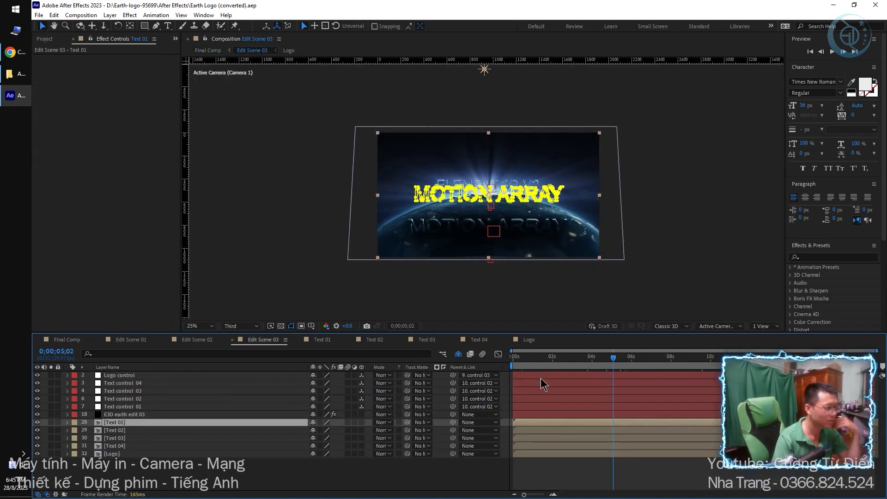
pyautogui.moveTo(543, 358); pyautogui.dragTo(568, 365)
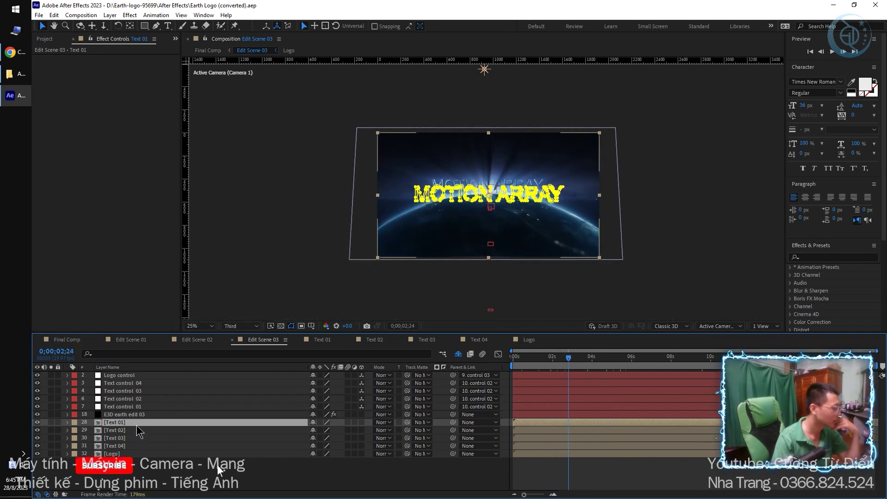
pyautogui.doubleClick(425, 174)
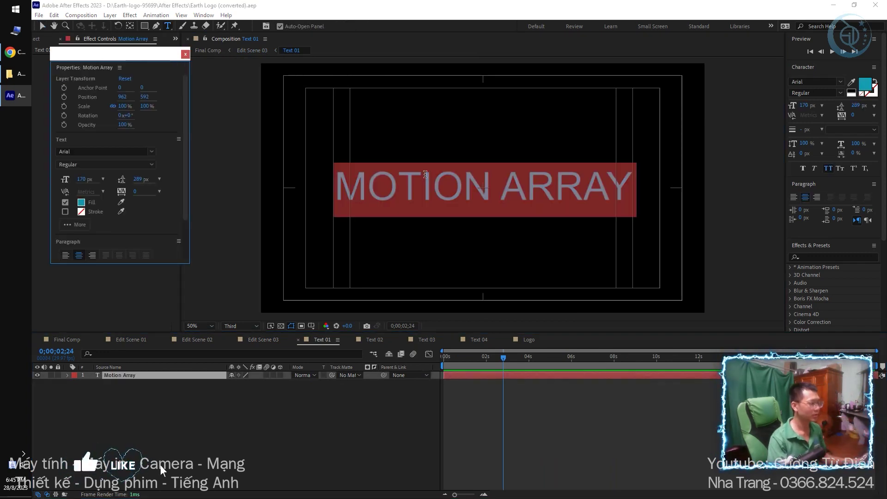
pyautogui.write('Cu')
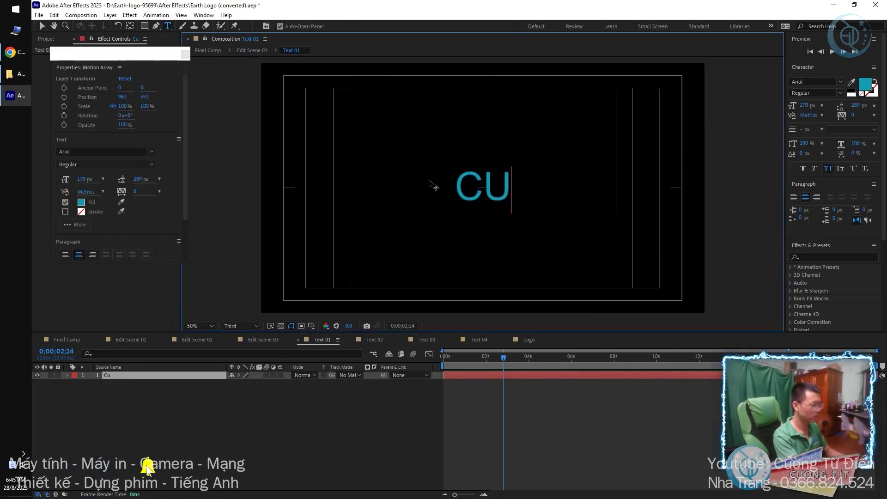
pyautogui.write('ong Tu Df')
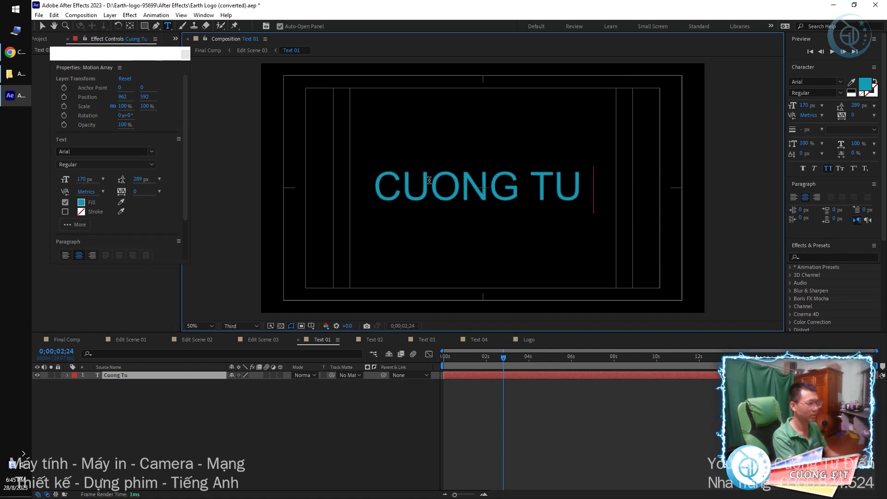
pyautogui.press('BackSpace')
pyautogui.write('ien')
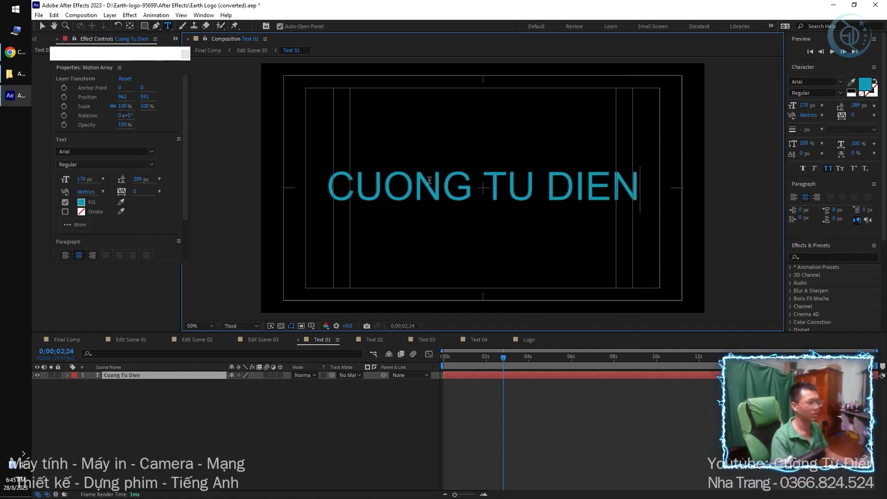
# Step: Set the font style of the whole Text 01 title to Arial Bold
pyautogui.click(132, 375)
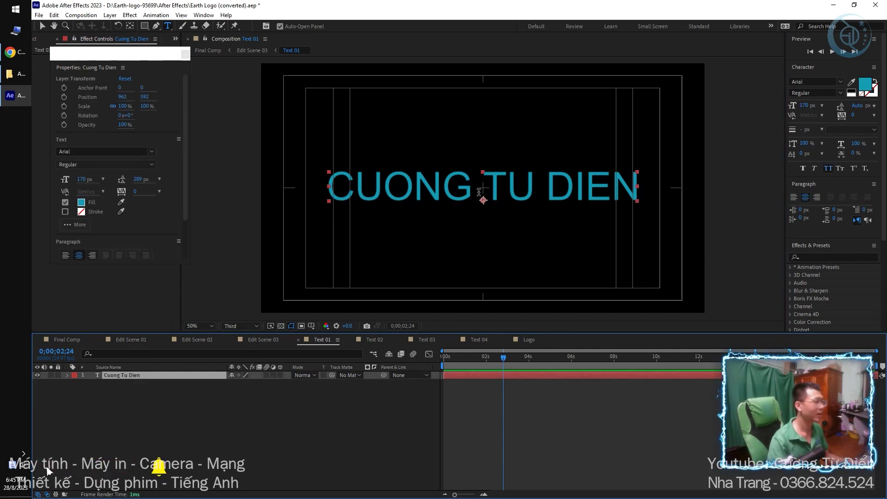
pyautogui.click(482, 189)
pyautogui.hotkey('ctrl', 'a')
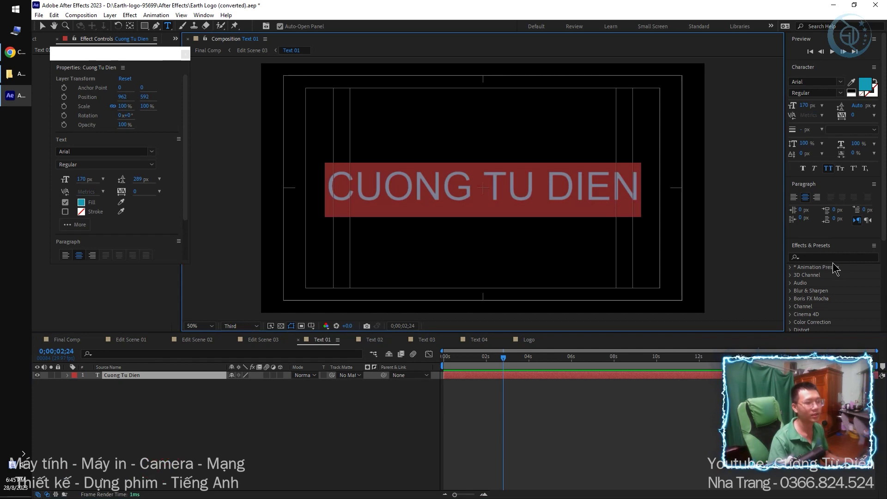
pyautogui.click(840, 83)
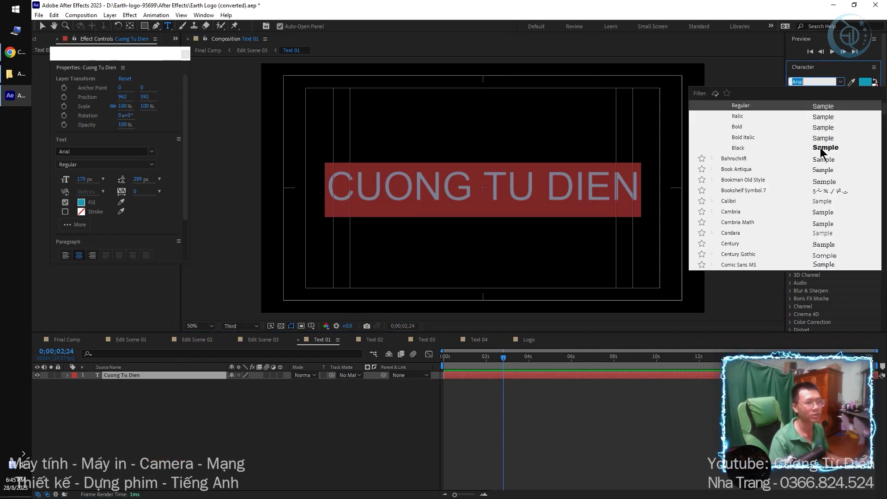
pyautogui.click(795, 58)
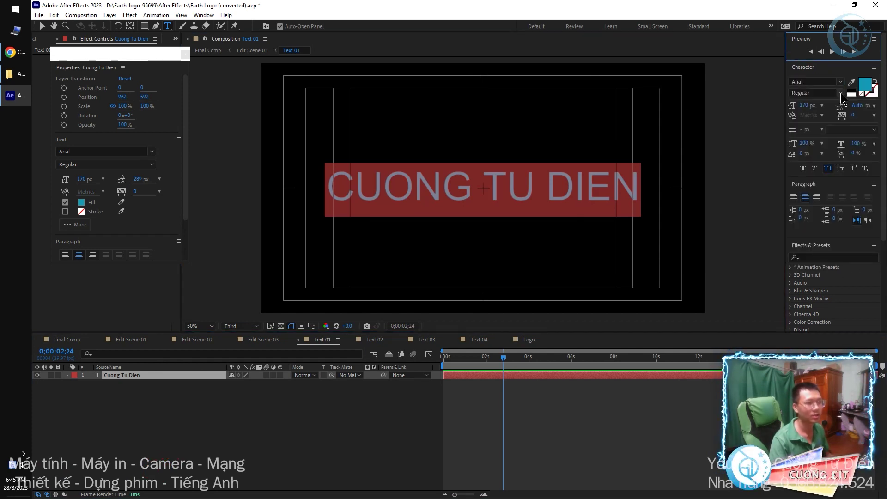
pyautogui.click(841, 93)
pyautogui.click(804, 163)
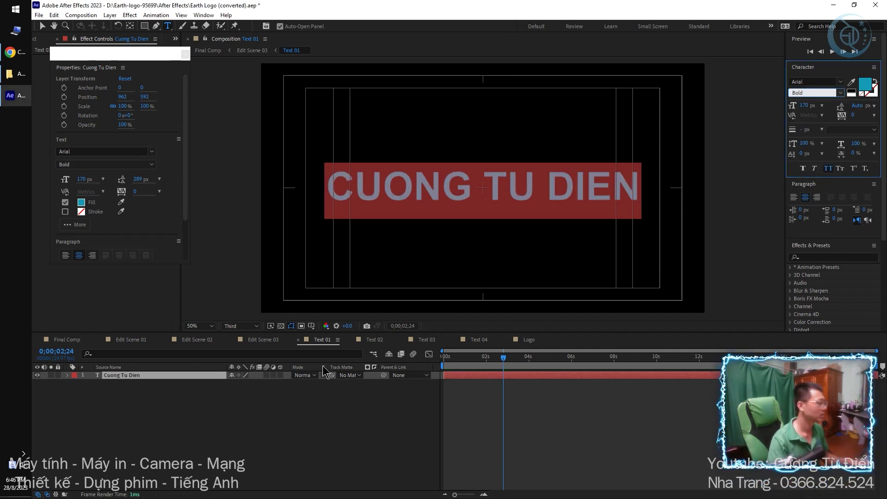
pyautogui.click(261, 422)
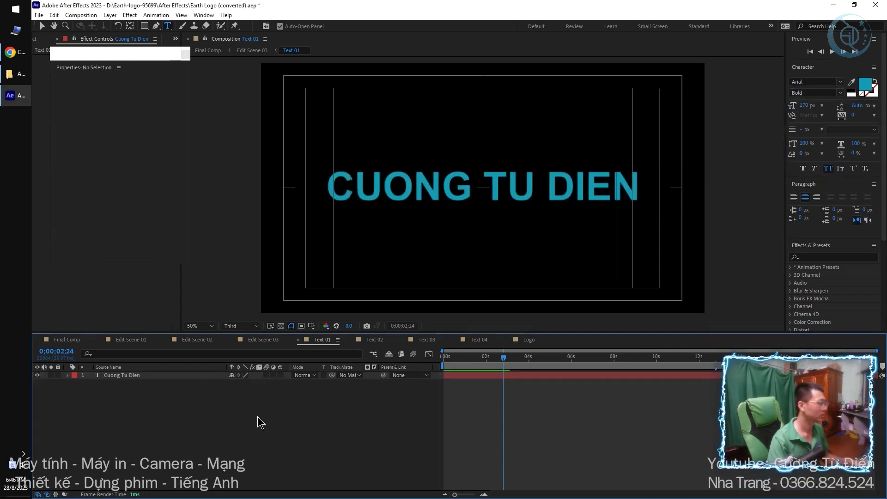
# Step: Return to Edit Scene 03 and check the edited Text 01 title at 0;00;02;05
pyautogui.click(265, 342)
pyautogui.click(556, 360)
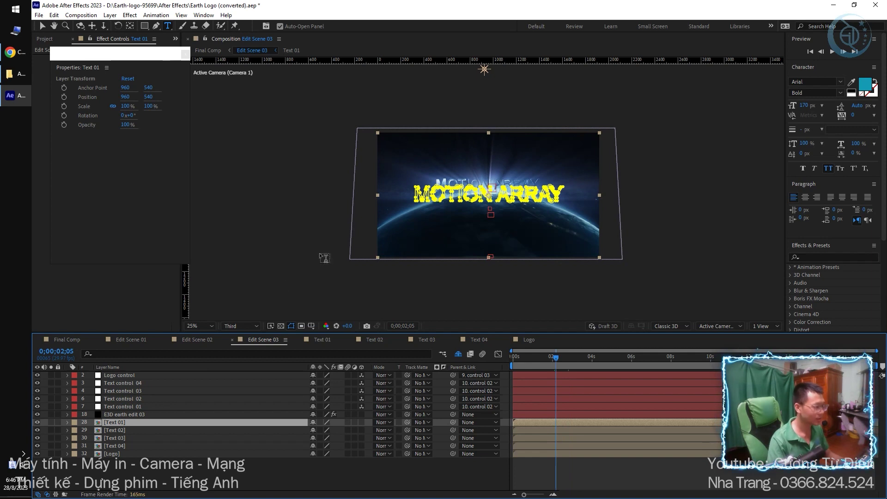
pyautogui.press('v')
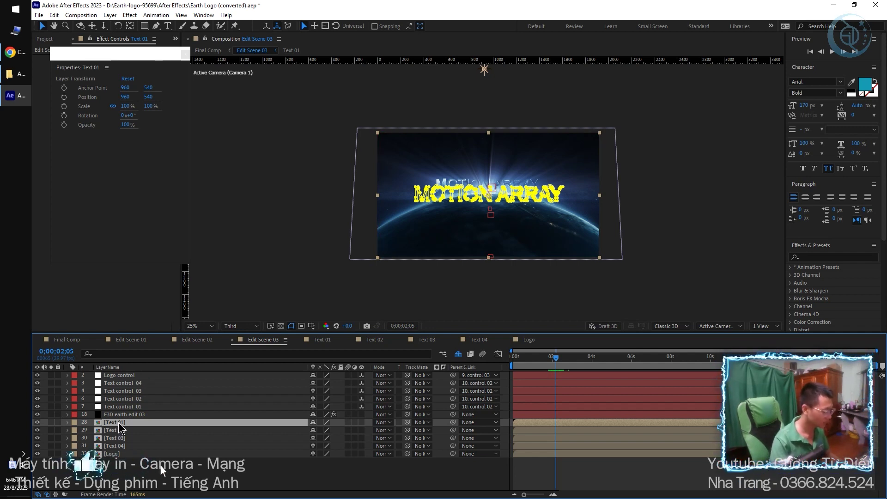
# Step: Delete all the old masks from the Text 01 layer in Edit Scene 03
pyautogui.press('m')
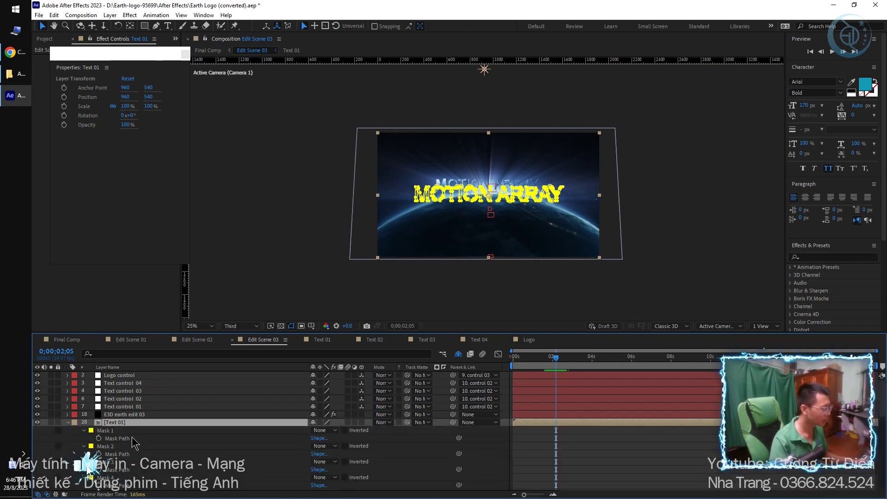
pyautogui.scroll(-3, 134, 437)
pyautogui.scroll(3, 134, 437)
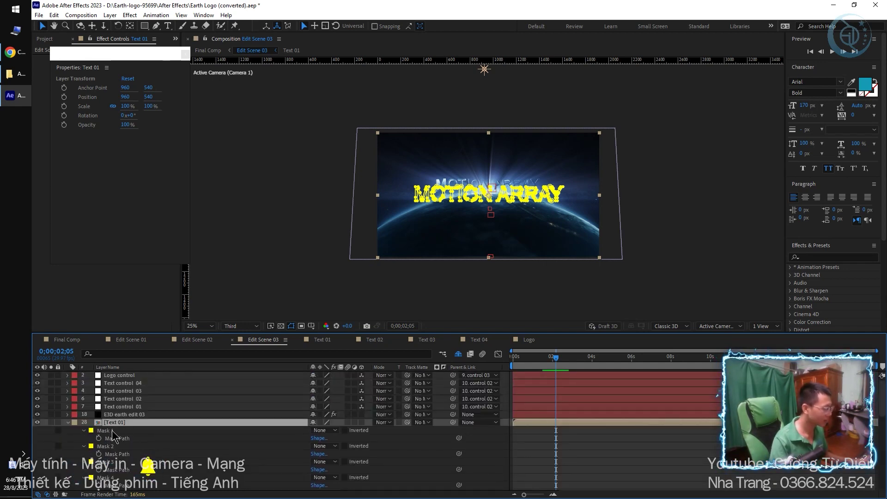
pyautogui.click(112, 431)
pyautogui.scroll(-5, 125, 435)
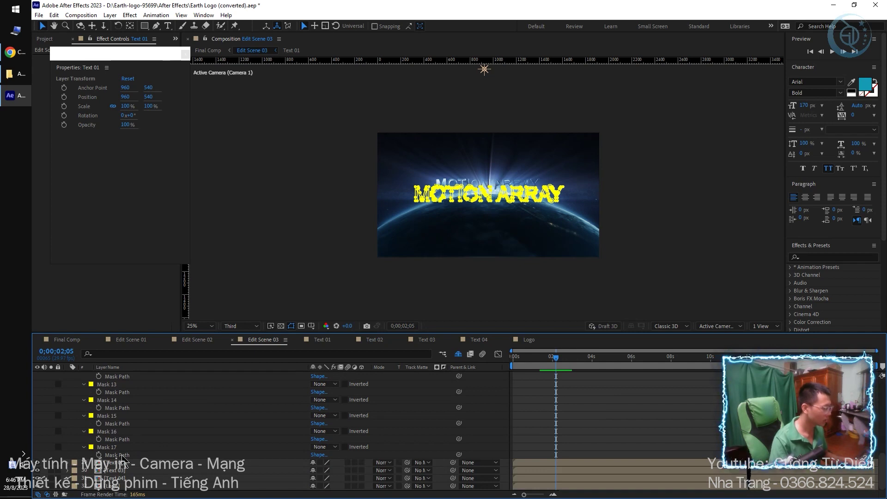
pyautogui.keyDown('shift'); pyautogui.click(111, 449); pyautogui.keyUp('shift')
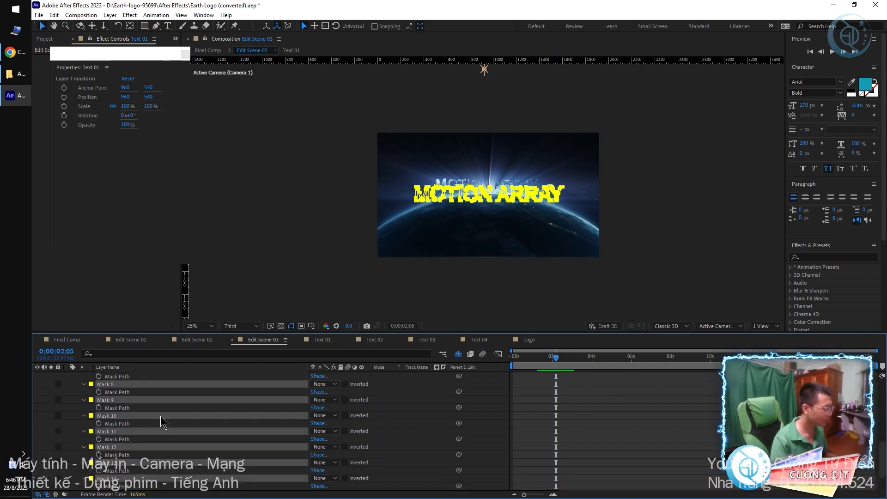
pyautogui.scroll(5, 160, 416)
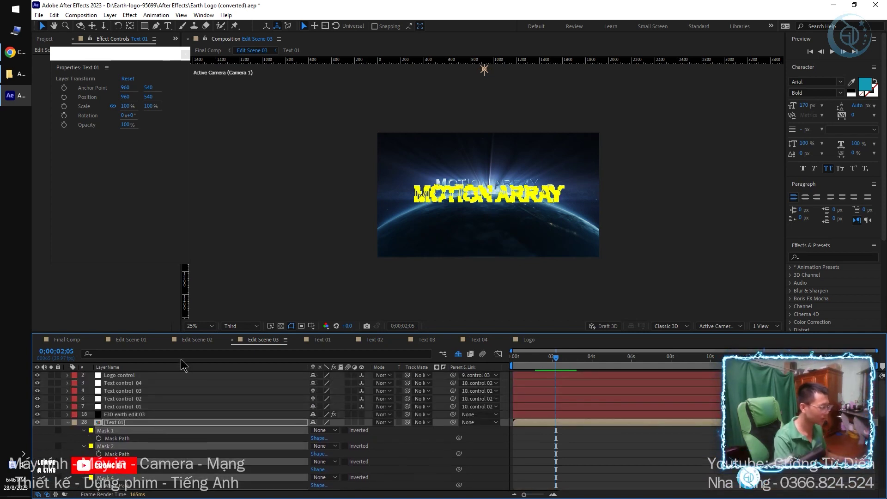
pyautogui.press('Delete')
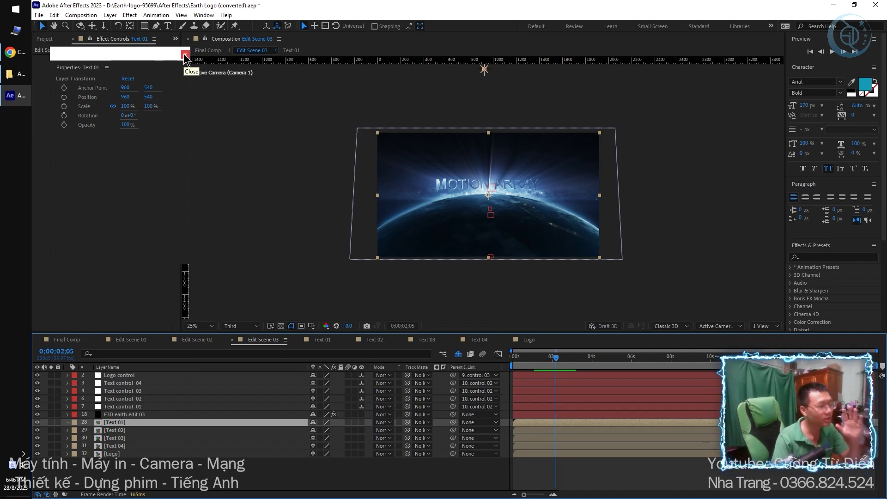
# Step: Check the edited title inside the Text 01 composition and return to Edit Scene 03
pyautogui.doubleClick(148, 423)
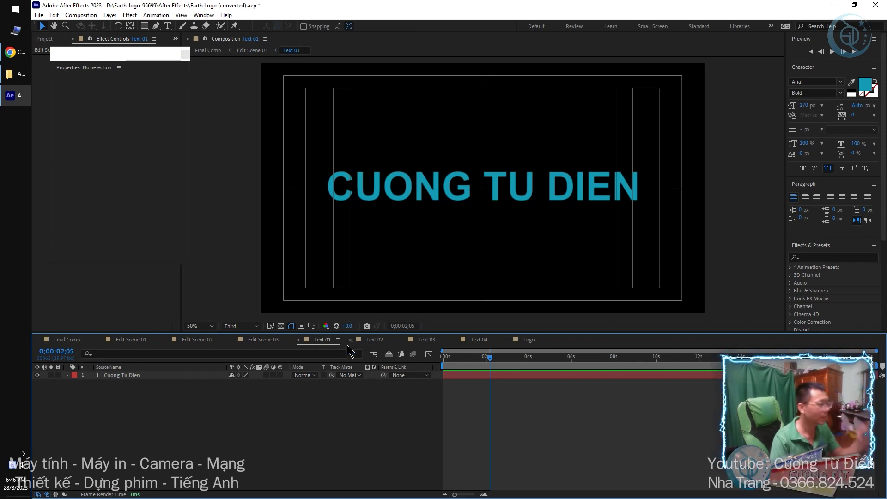
pyautogui.click(147, 340)
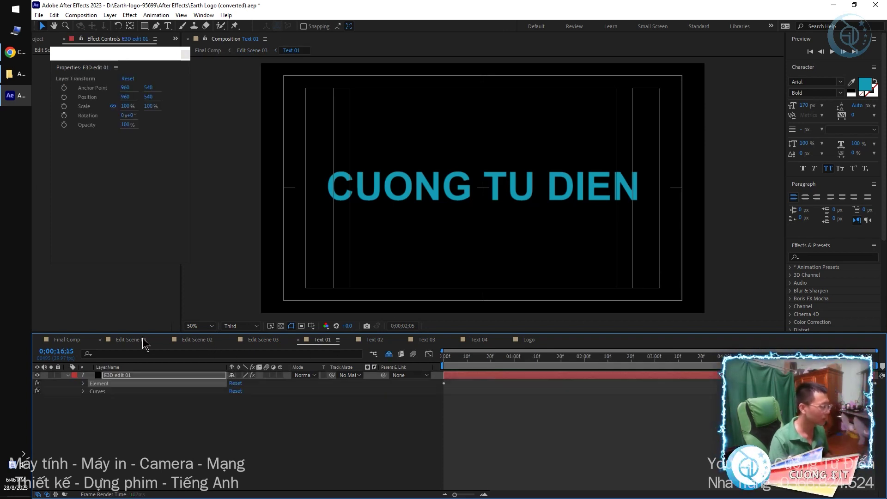
pyautogui.click(262, 340)
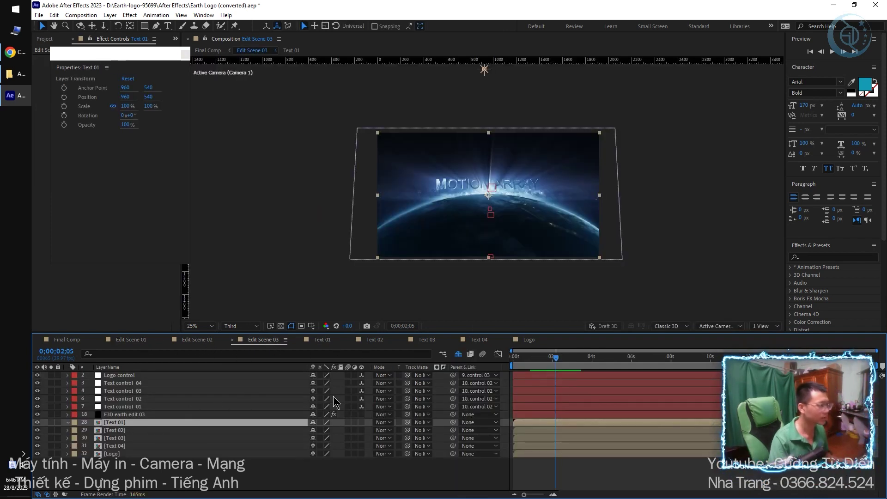
# Step: Try to auto-trace the Text 01 layer from its alpha channel on the current frame, skipping the trace while it runs
pyautogui.press('.')
pyautogui.press('.')
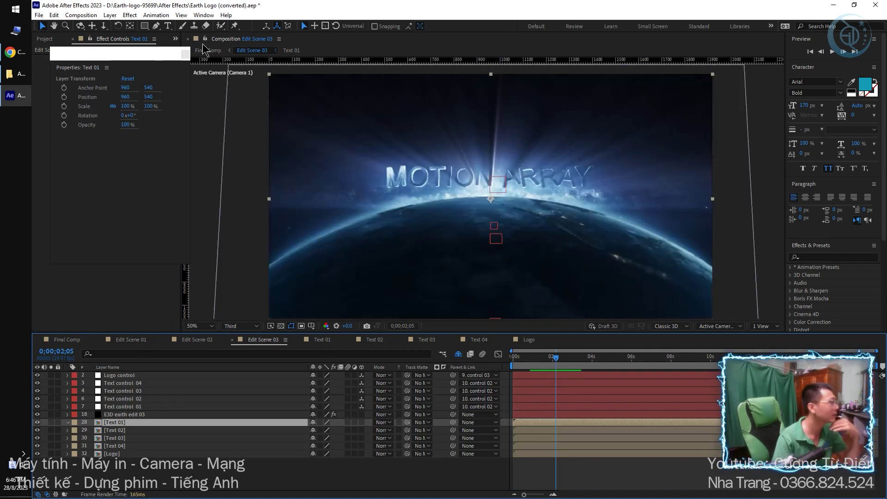
pyautogui.click(110, 15)
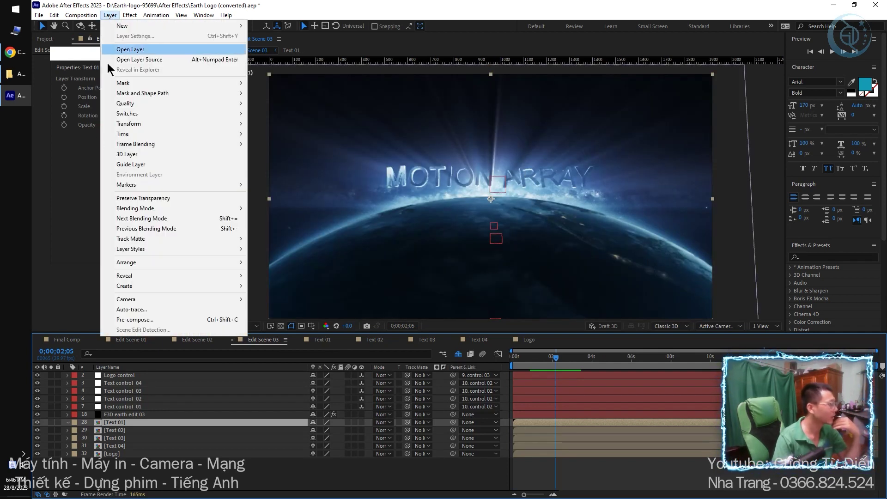
pyautogui.click(181, 312)
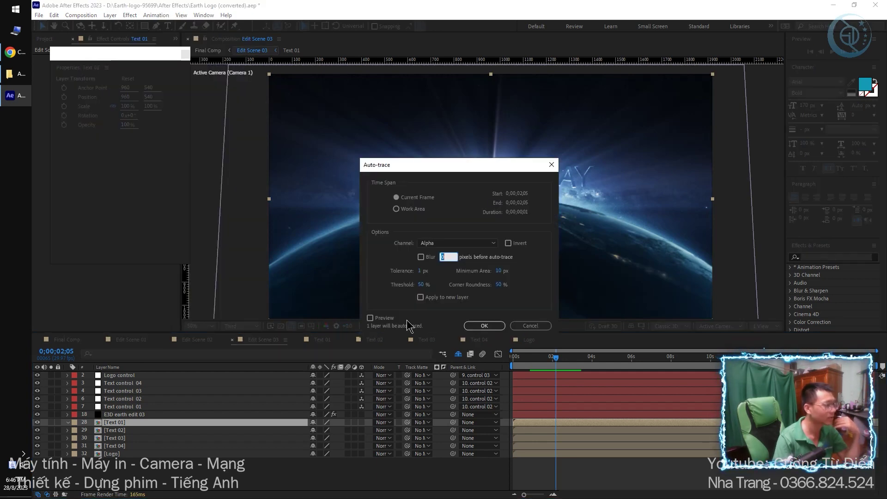
pyautogui.click(484, 326)
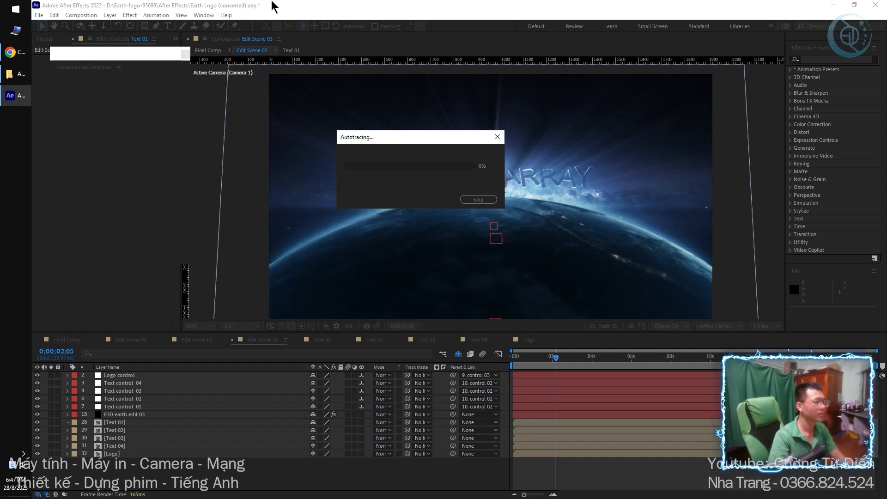
pyautogui.click(487, 199)
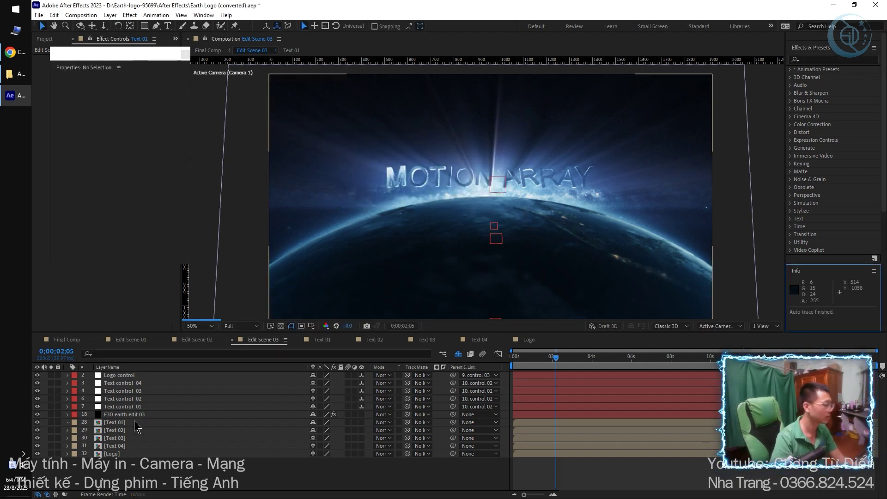
# Step: Close the floating layer properties window and auto-trace the Text 01 layer's alpha channel on the current frame at 0;00;02;05
pyautogui.click(144, 424)
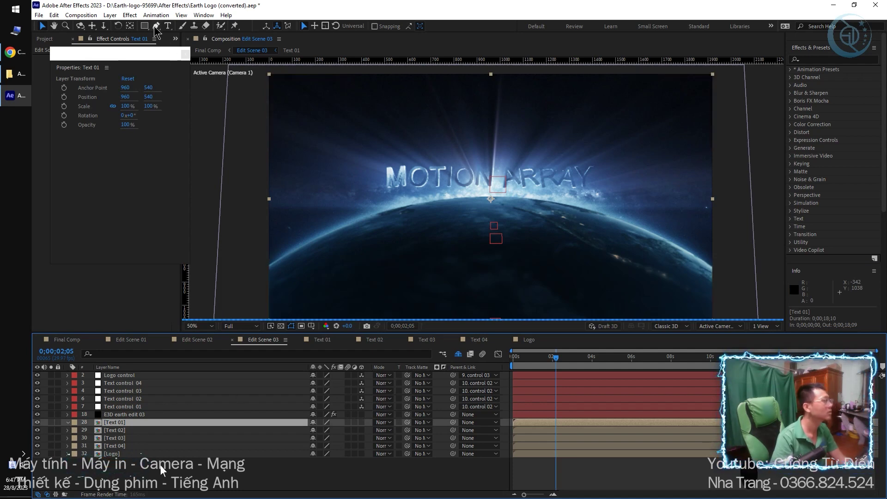
pyautogui.click(185, 54)
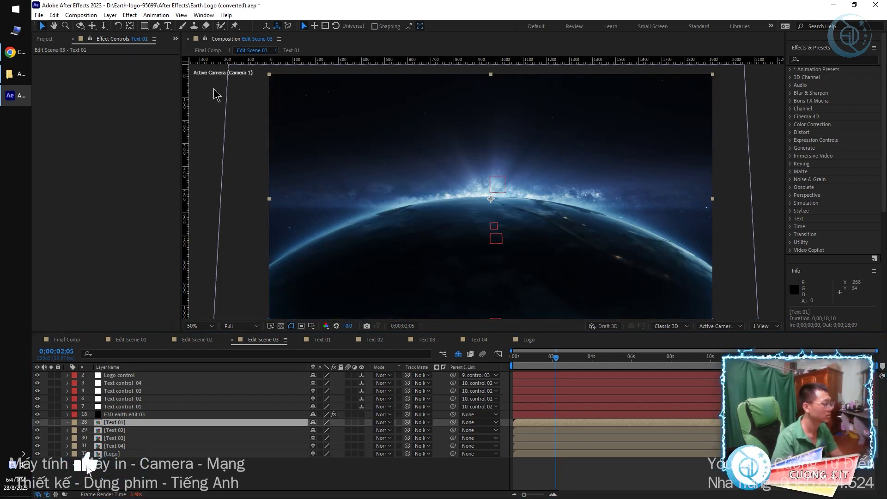
pyautogui.click(224, 353)
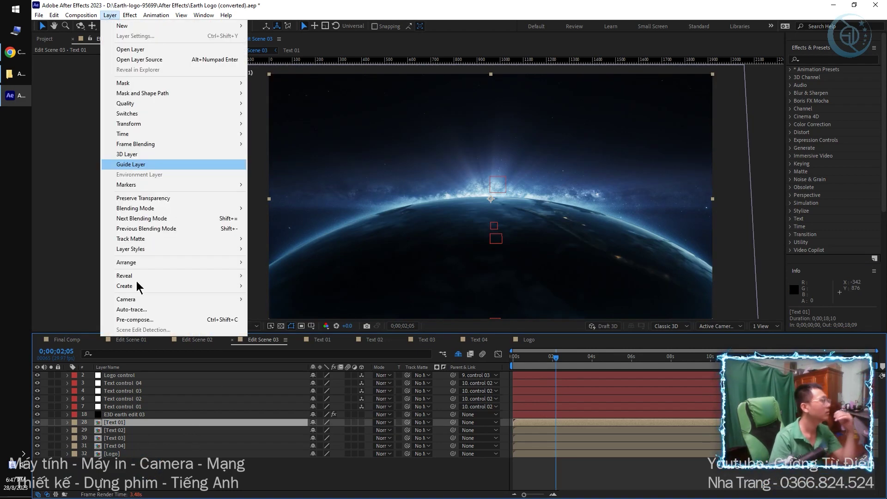
pyautogui.press('Escape')
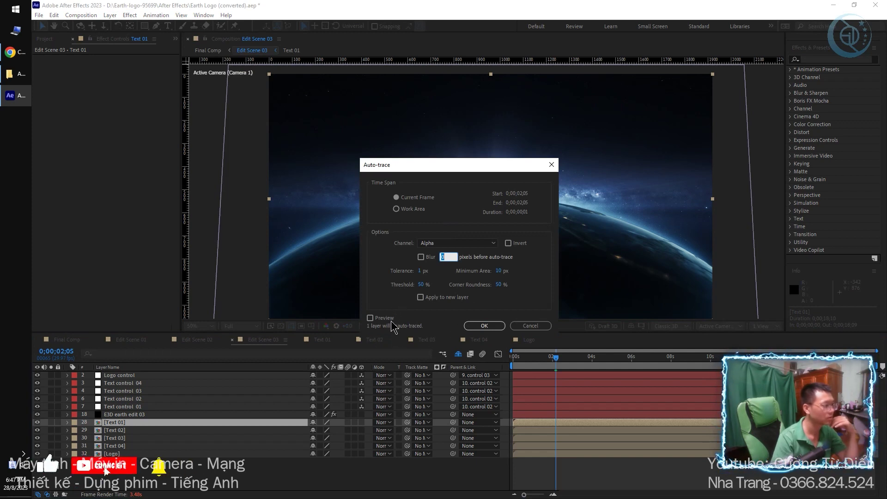
pyautogui.click(484, 325)
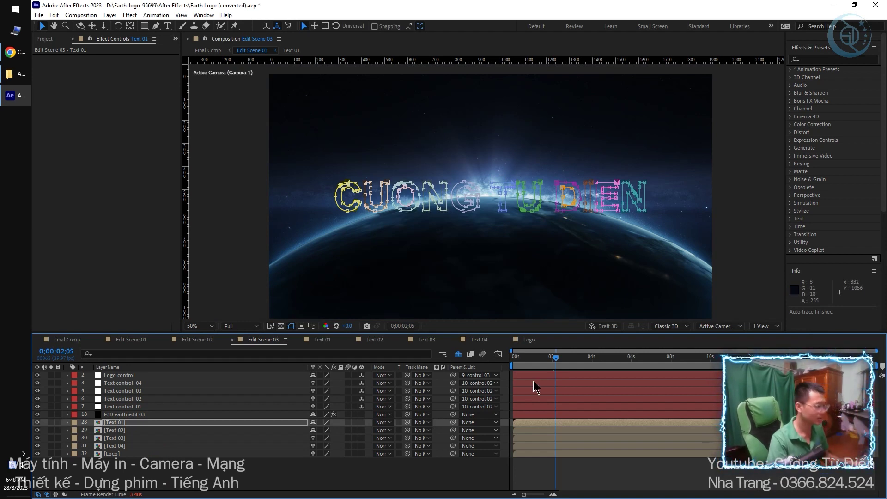
# Step: Preview the traced Text 01 title at 0;00;03;17 and 0;00;05;18 with the E3D earth edit 03 layer selected
pyautogui.click(584, 361)
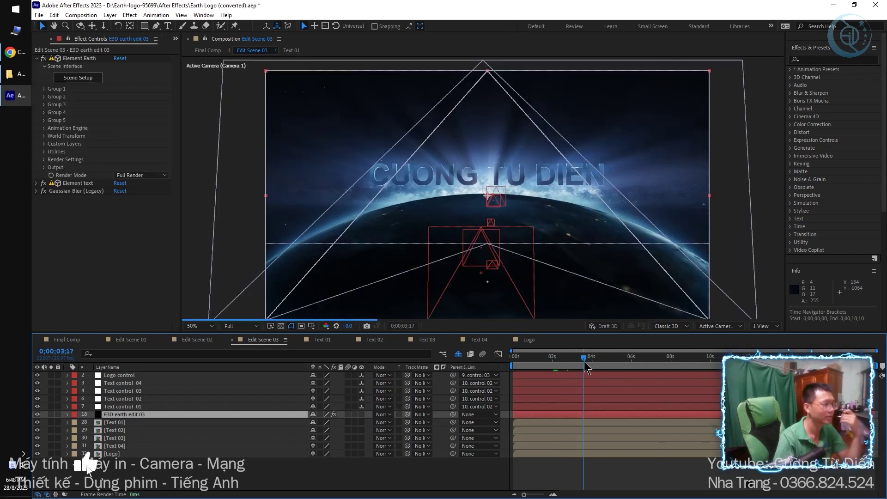
pyautogui.hotkey('ctrl', 'Up')
pyautogui.moveTo(584, 362); pyautogui.dragTo(623, 363)
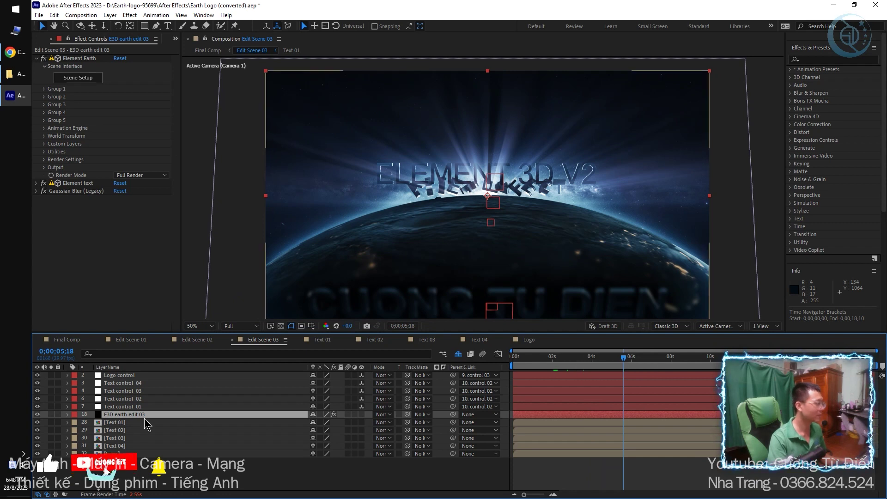
# Step: Examine the custom texture map layers of the Element Earth effect on E3D earth edit 03
pyautogui.click(44, 144)
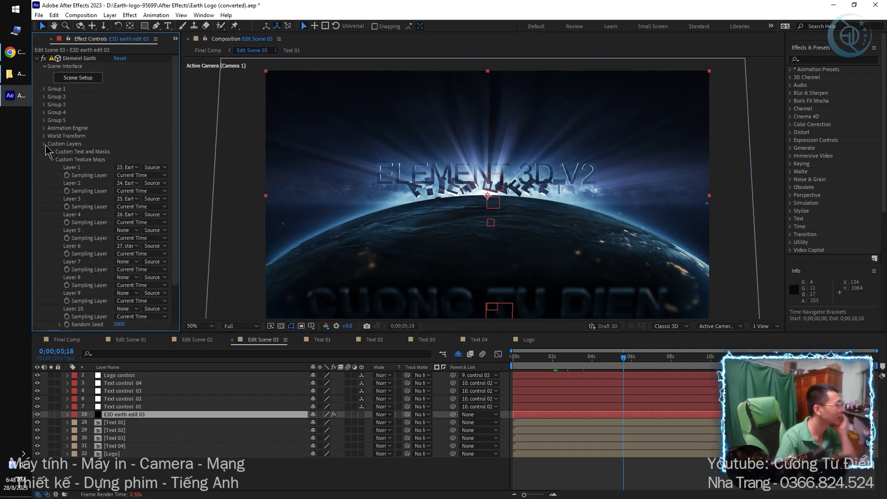
pyautogui.click(44, 144)
pyautogui.click(44, 144)
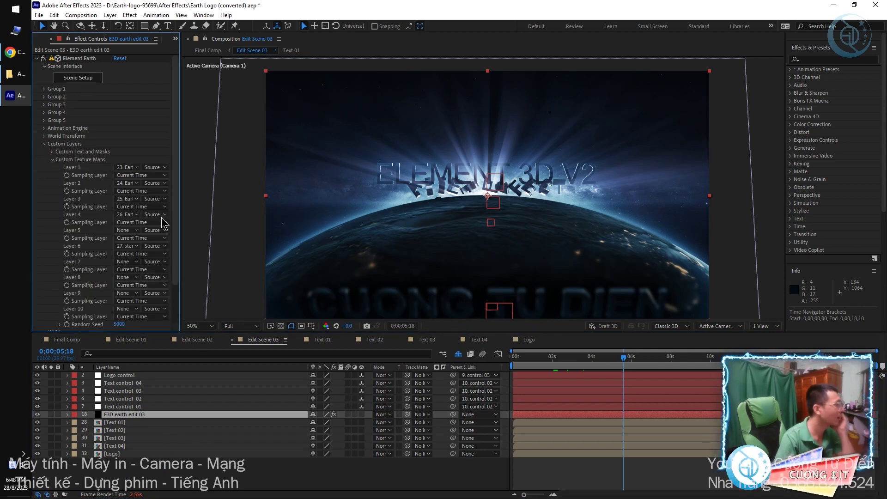
pyautogui.scroll(-2, 140, 258)
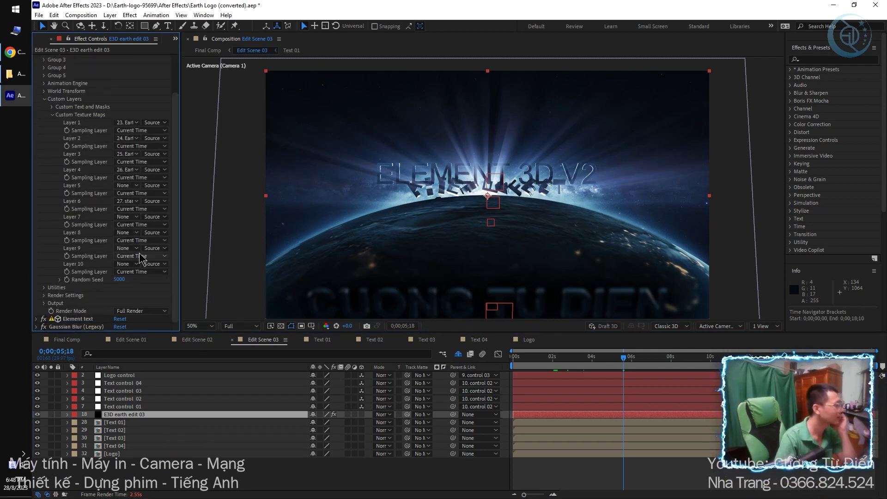
pyautogui.scroll(2, 134, 139)
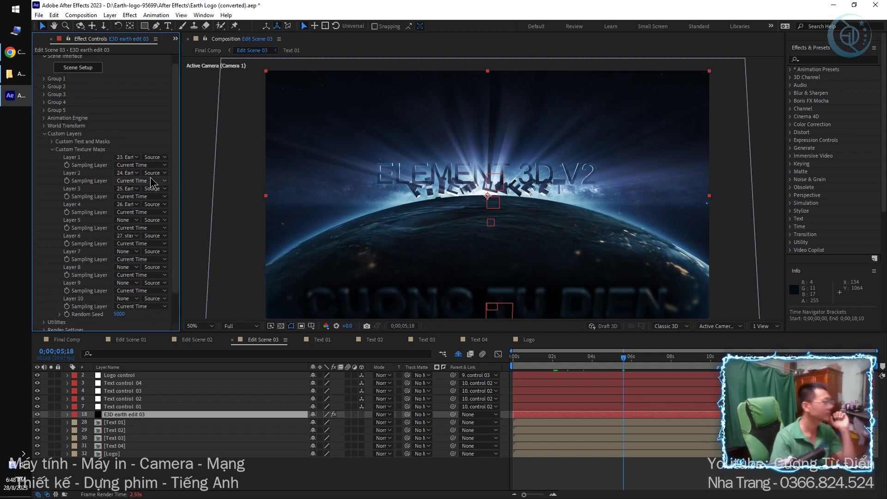
# Step: At 0;00;03;27, add Logo EiT wHITE trans.png to the Text 02 composition, scale it to 15.7%, and hide the Element 3D V2 text
pyautogui.click(587, 368)
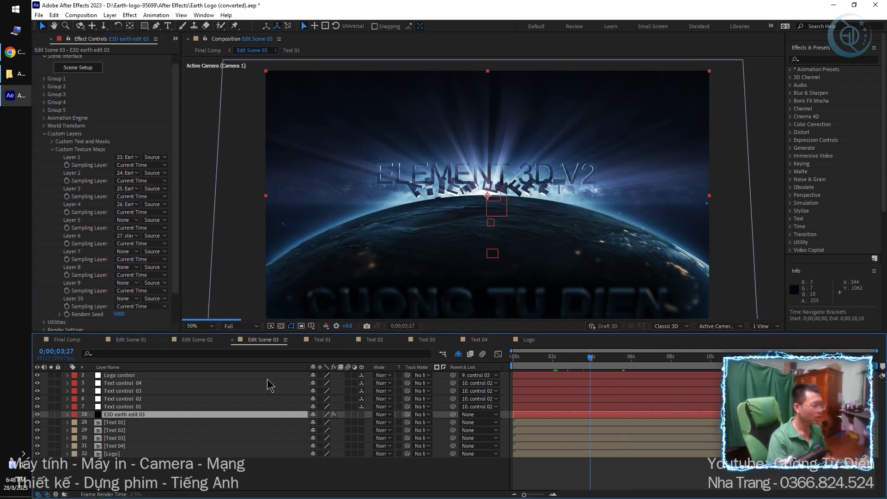
pyautogui.doubleClick(129, 432)
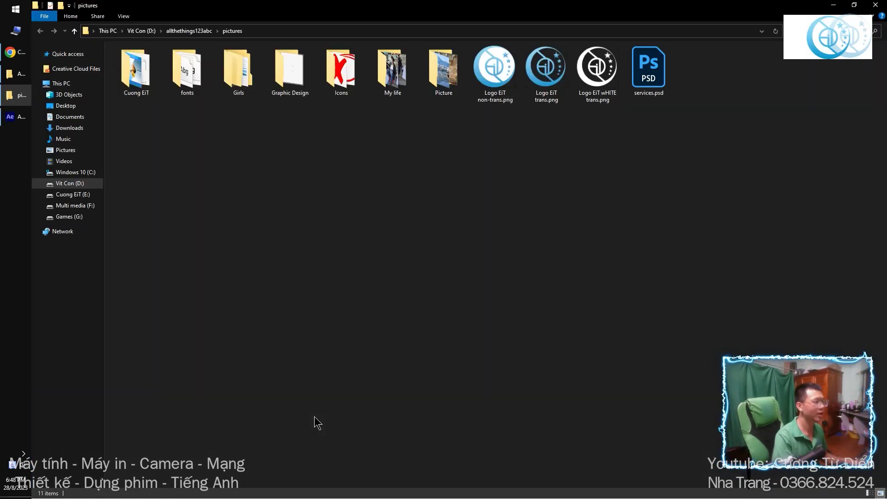
pyautogui.moveTo(579, 76); pyautogui.dragTo(356, 261)
pyautogui.press('s')
pyautogui.moveTo(241, 383); pyautogui.dragTo(192, 493)
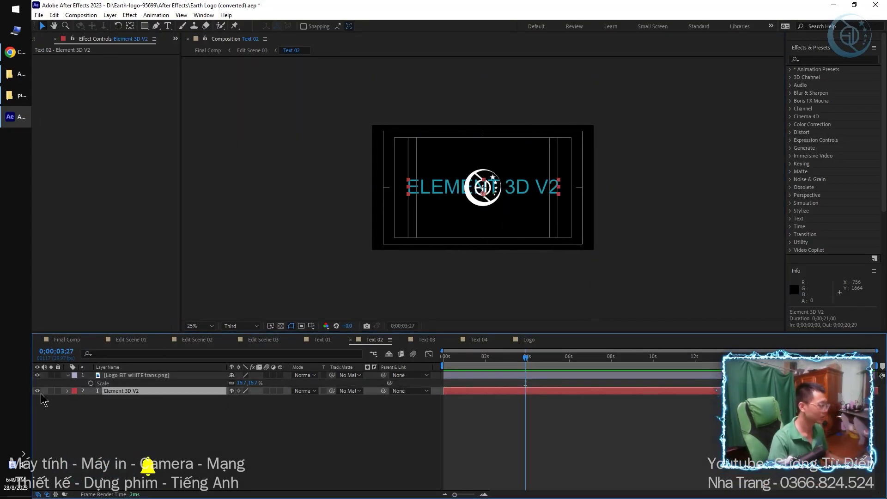
# Step: In Edit Scene 03, replace the Text 02 layer's old masks with an auto-trace of the logo at 0;00;03;27
pyautogui.click(263, 339)
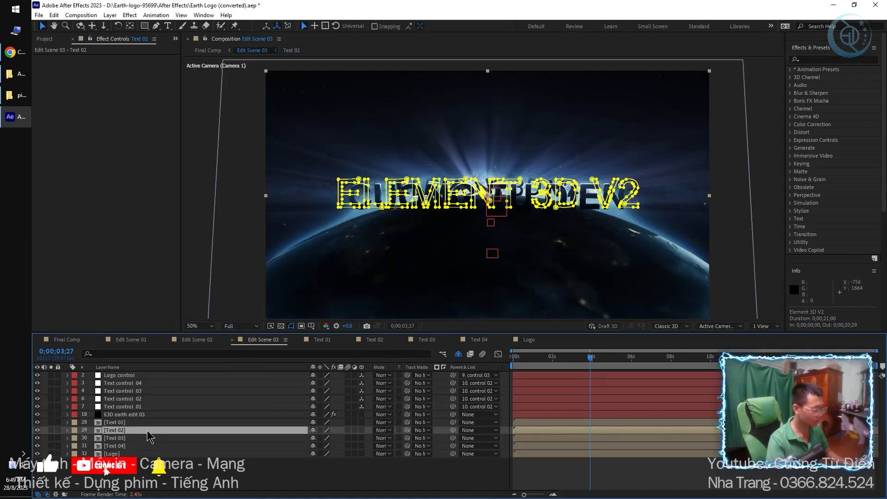
pyautogui.scroll(-3, 152, 439)
pyautogui.scroll(3, 262, 429)
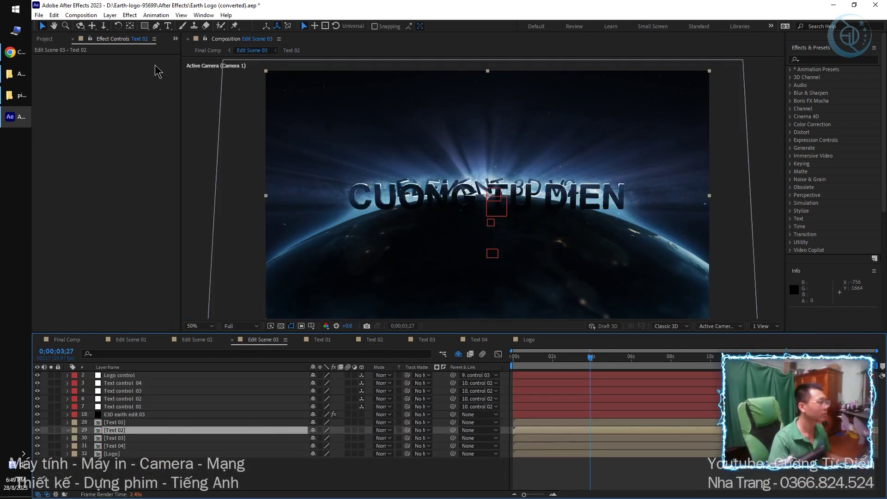
pyautogui.click(109, 15)
pyautogui.click(163, 311)
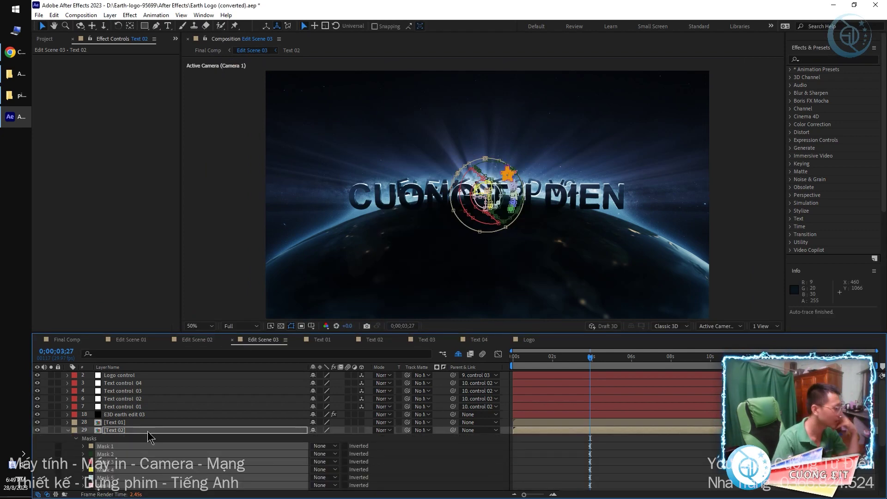
# Step: Preview the traced Text 02 logo in Edit Scene 03 at 0;00;05;06 and 0;00;07;07
pyautogui.moveTo(590, 357); pyautogui.dragTo(636, 357)
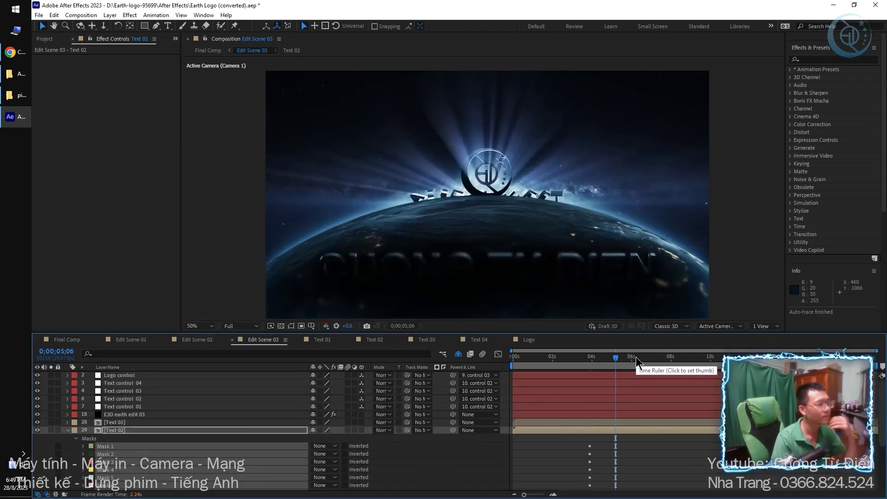
pyautogui.click(655, 358)
pyautogui.click(682, 358)
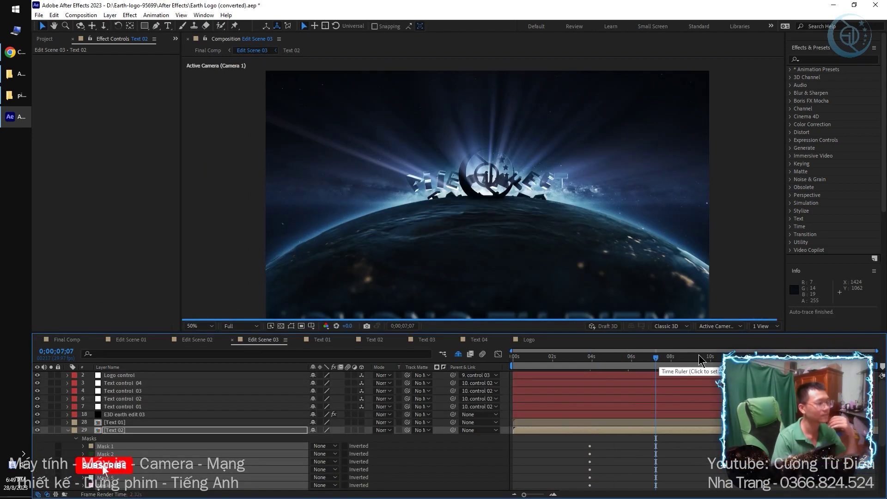